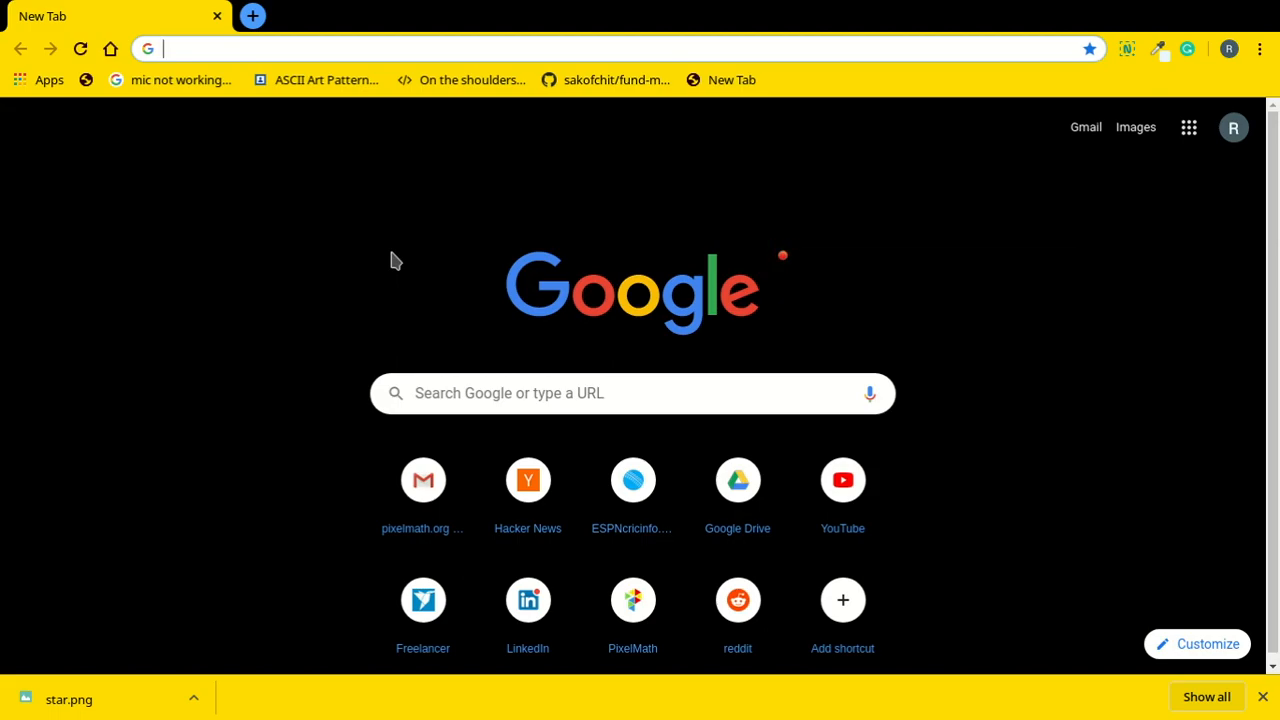
Load contributors.pixelmath.org in a new Chrome tab using the address-bar autocompletion.
text(contr)
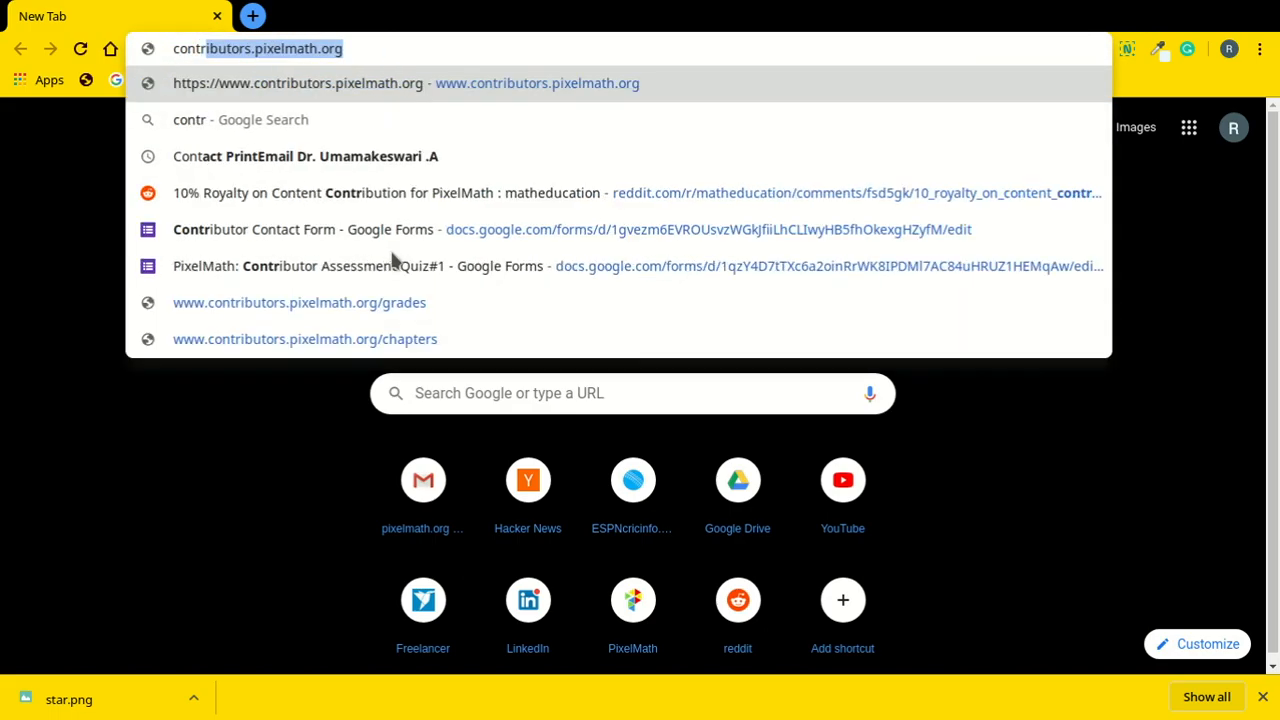
key(Return)
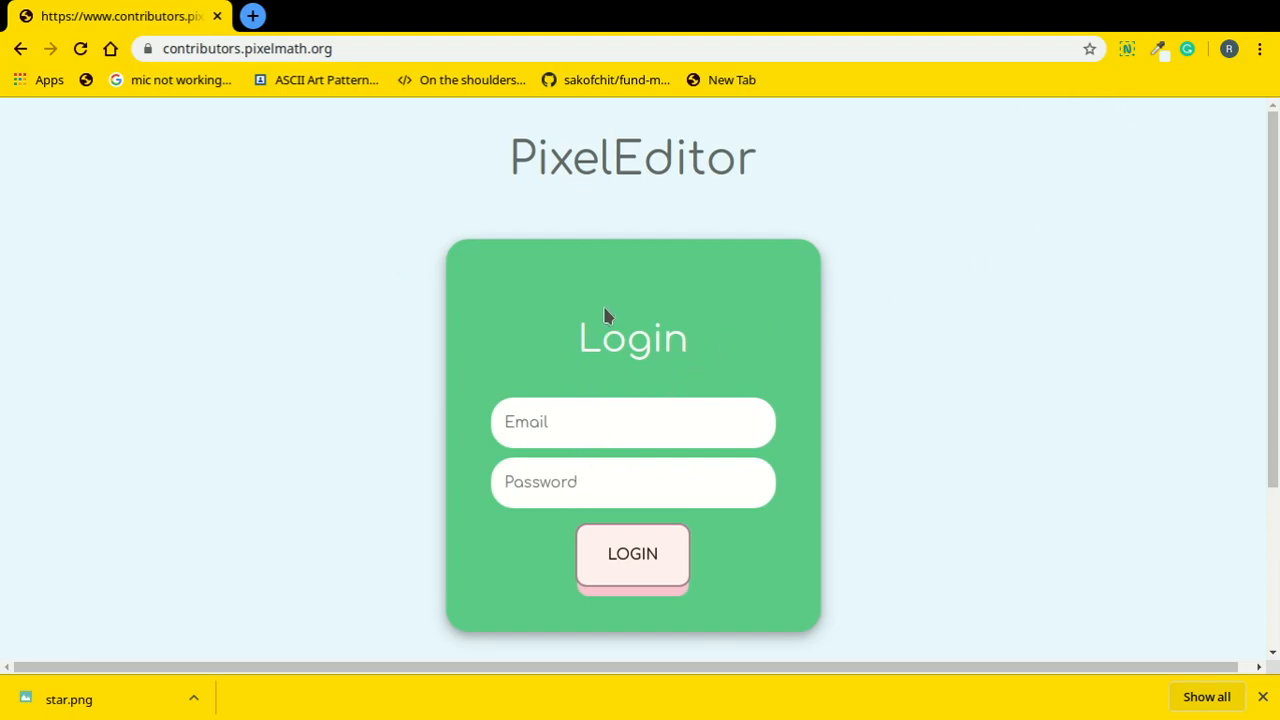
Log in to PixelMath with the contributor account's e-mail and password.
click(590, 425)
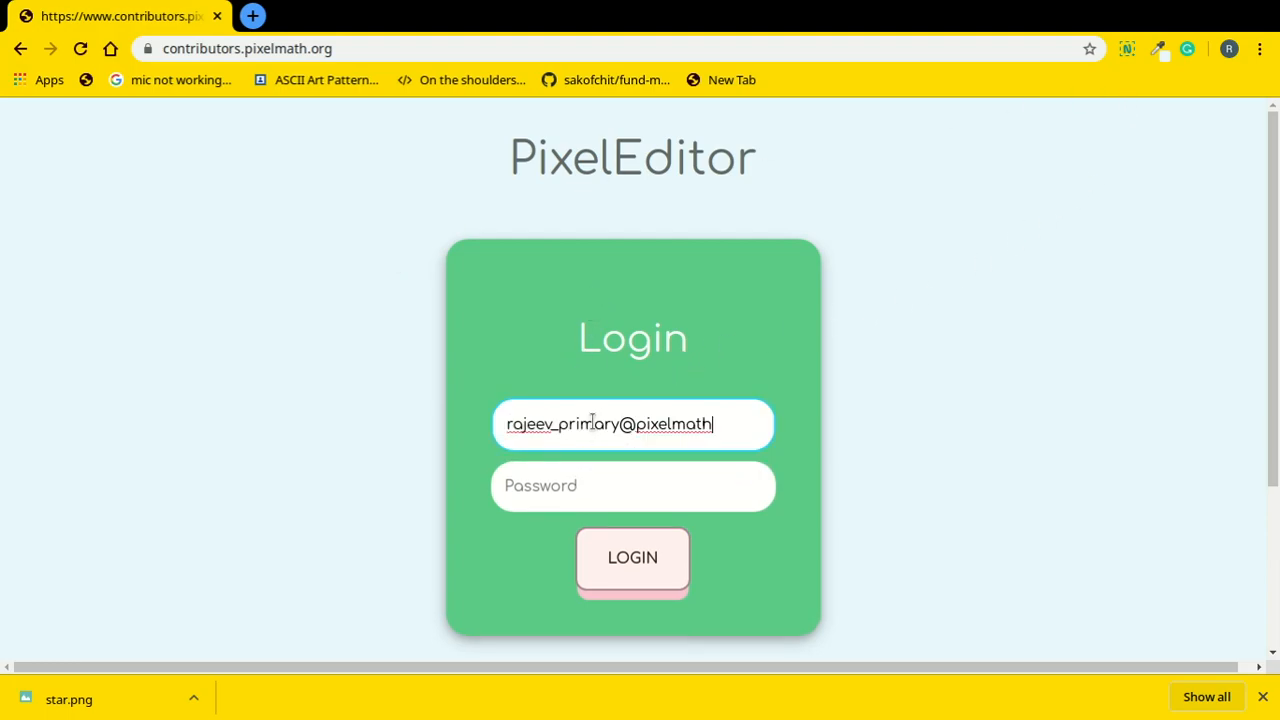
key(Tab)
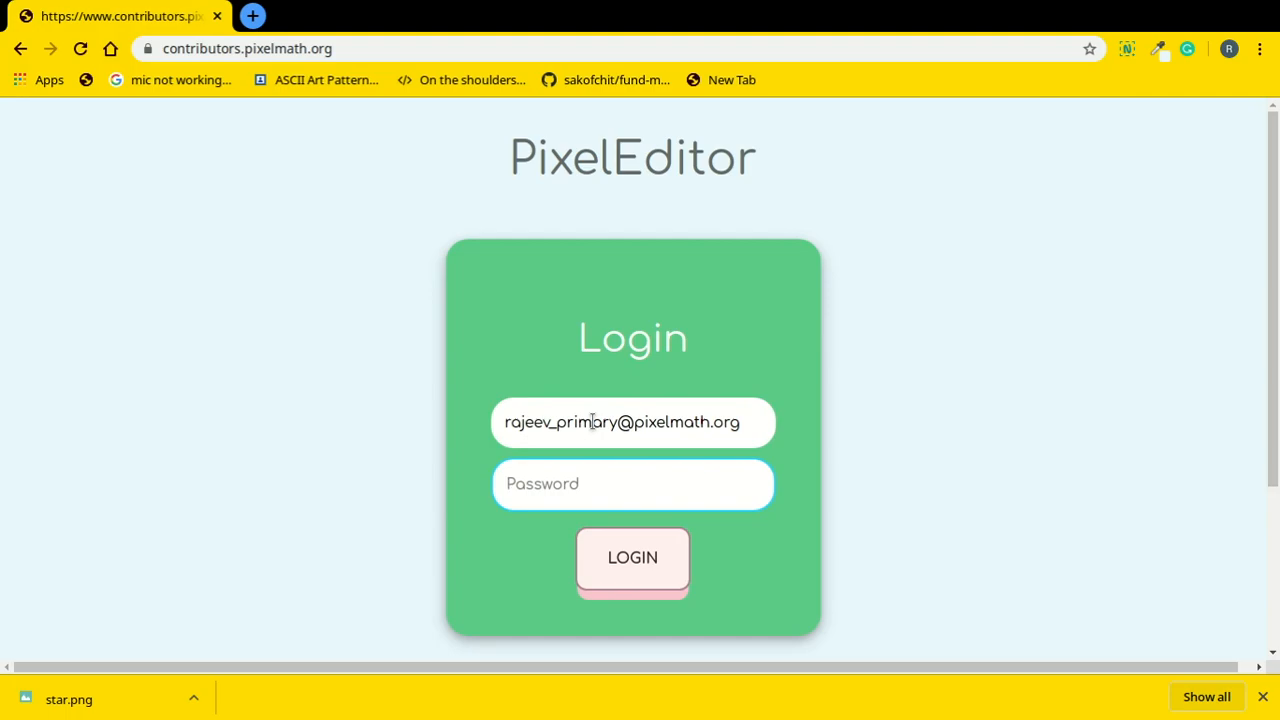
text(••••••)
click(655, 578)
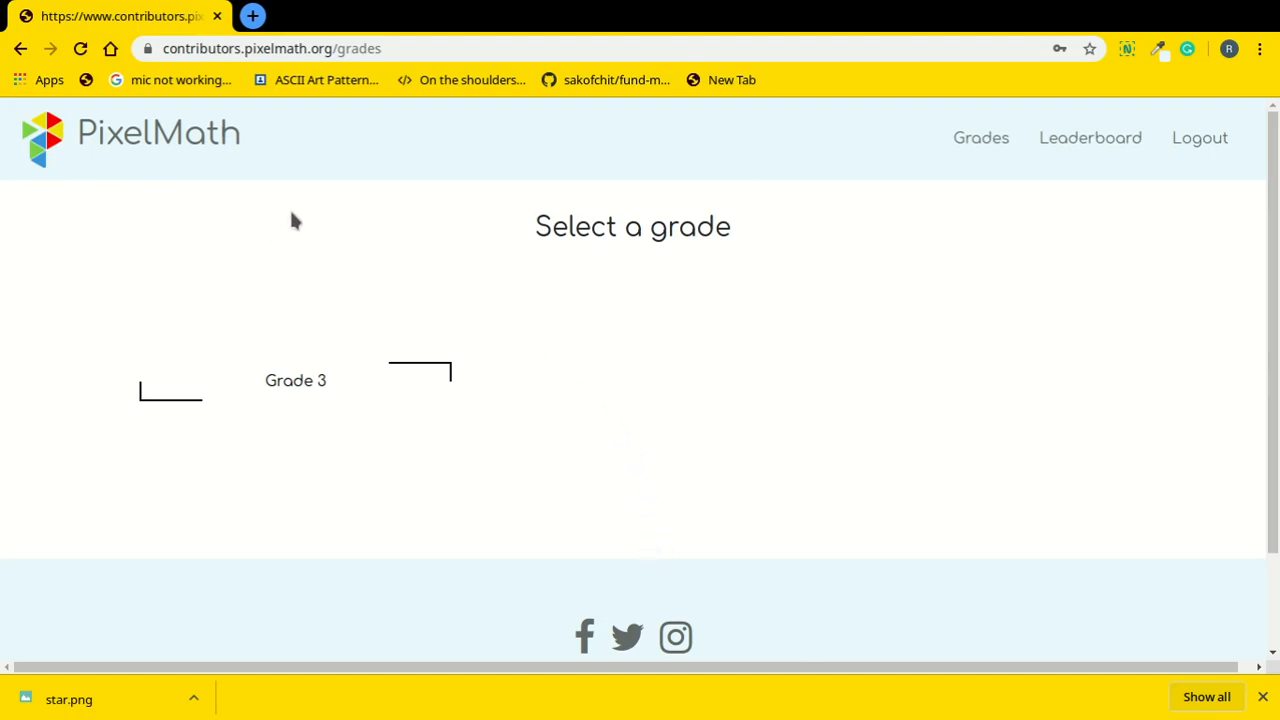
Open Grade 3's Chapter 1 - Views, Patterns and Symmetry topics and its chapter PDF.
click(338, 400)
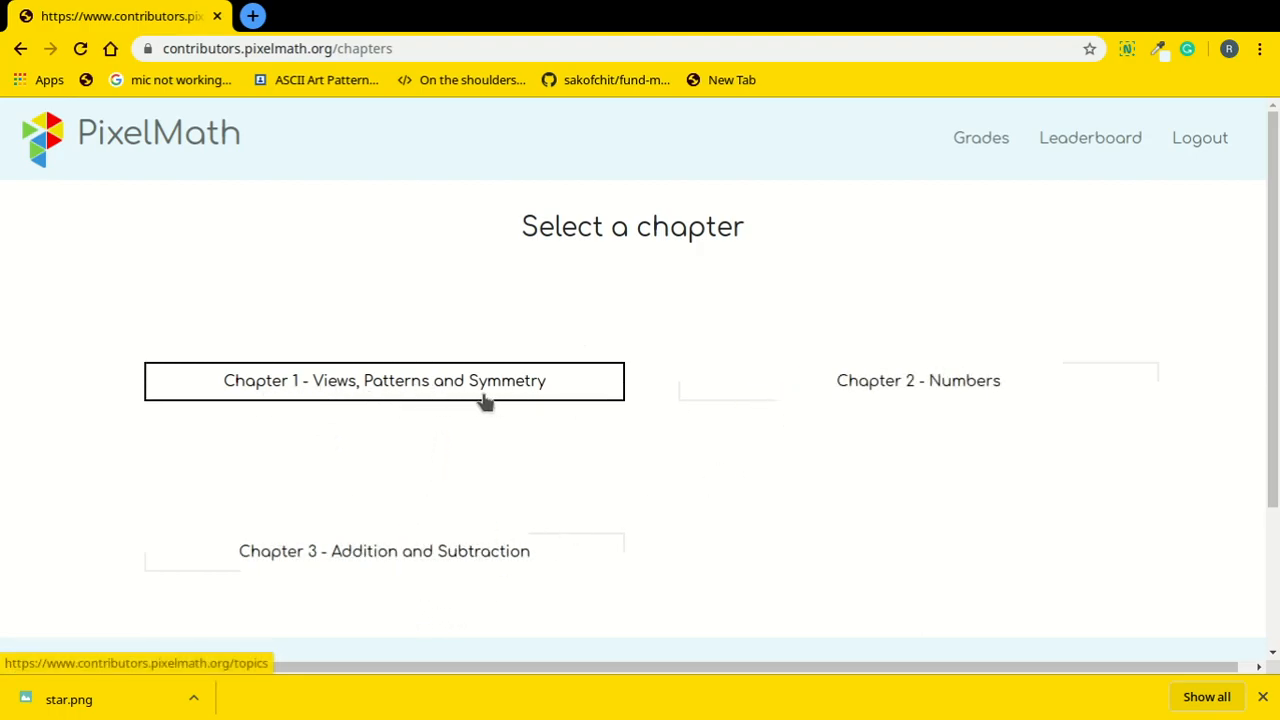
click(424, 386)
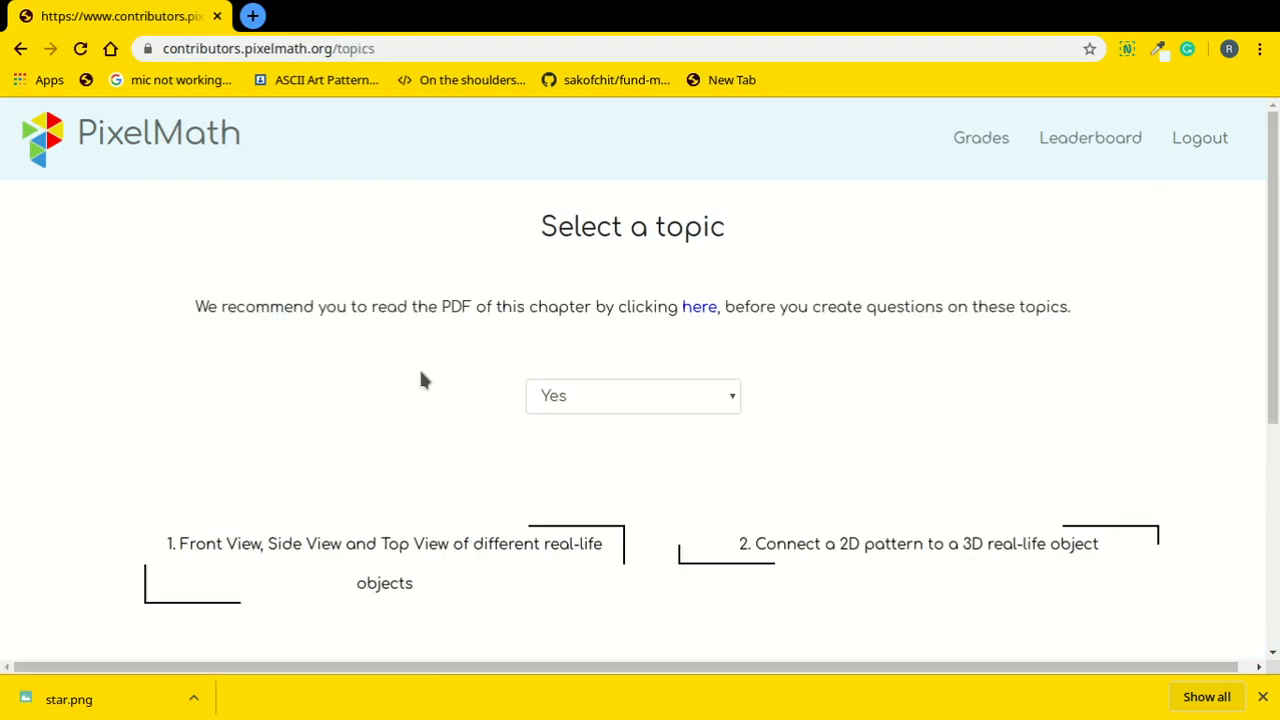
click(714, 312)
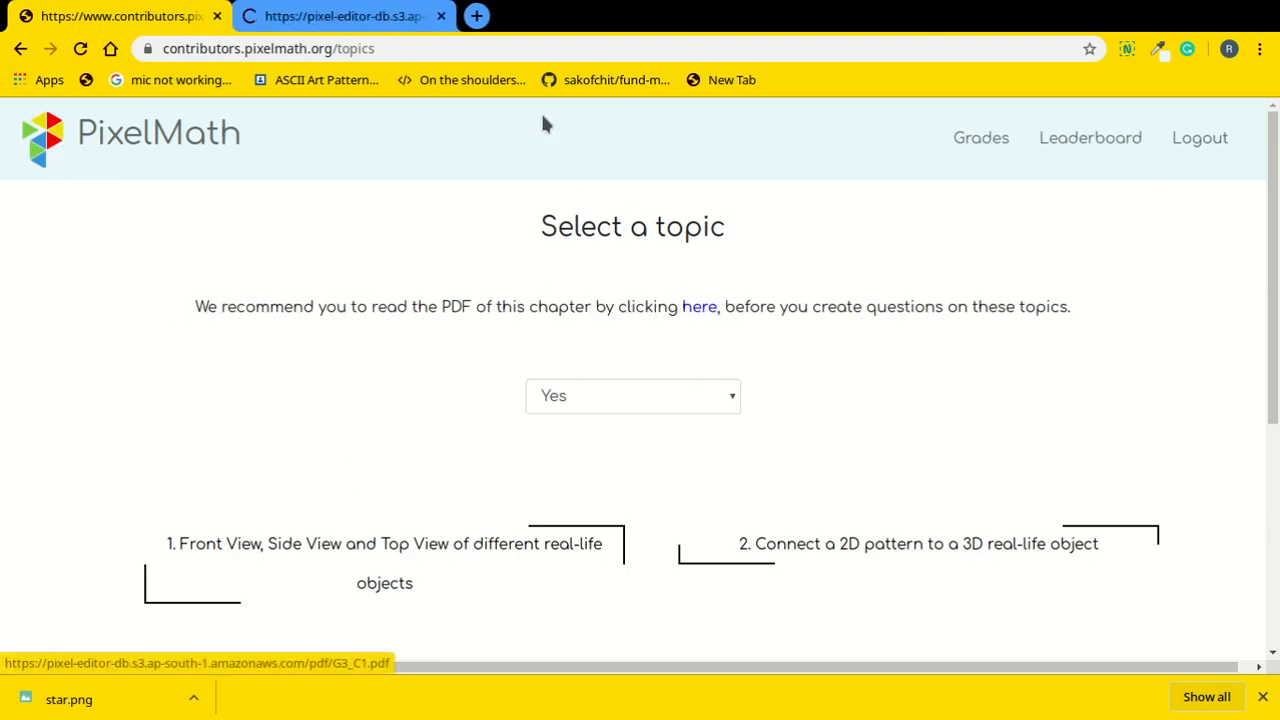
Skim the chapter1 PDF down to page 9, then return to the PixelMath topics tab.
click(366, 10)
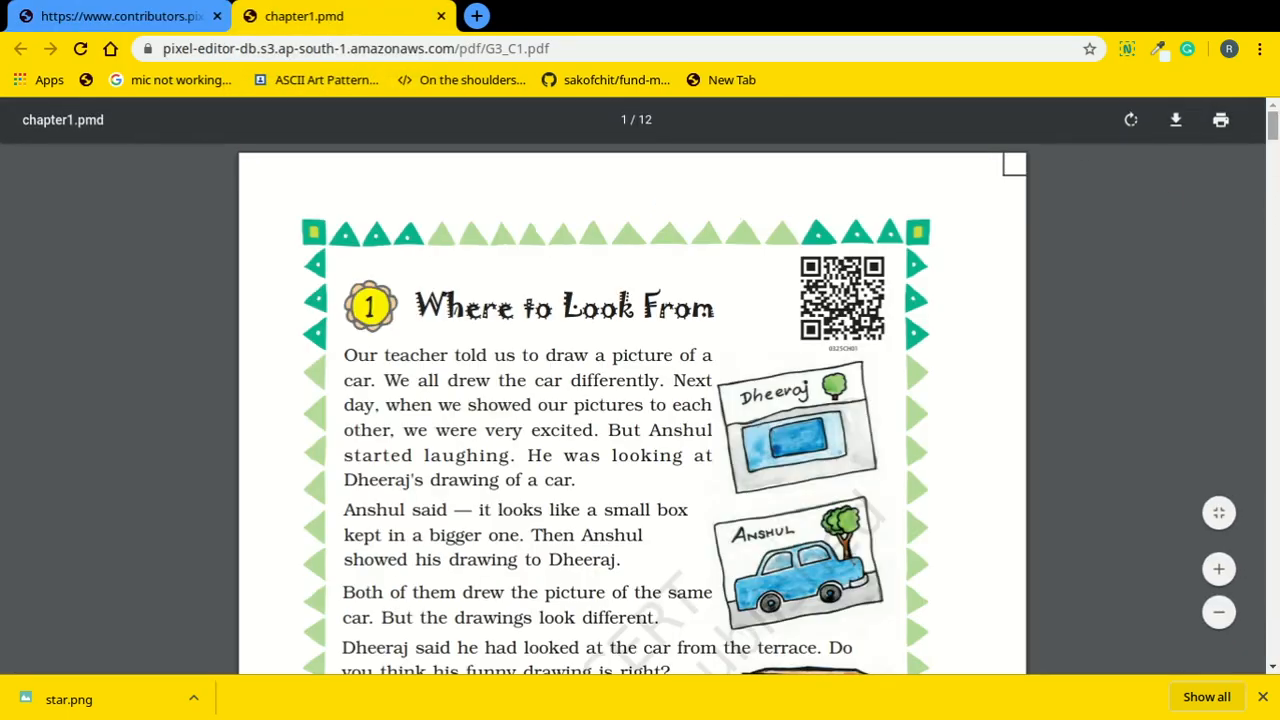
scroll(632, 410, down, 20)
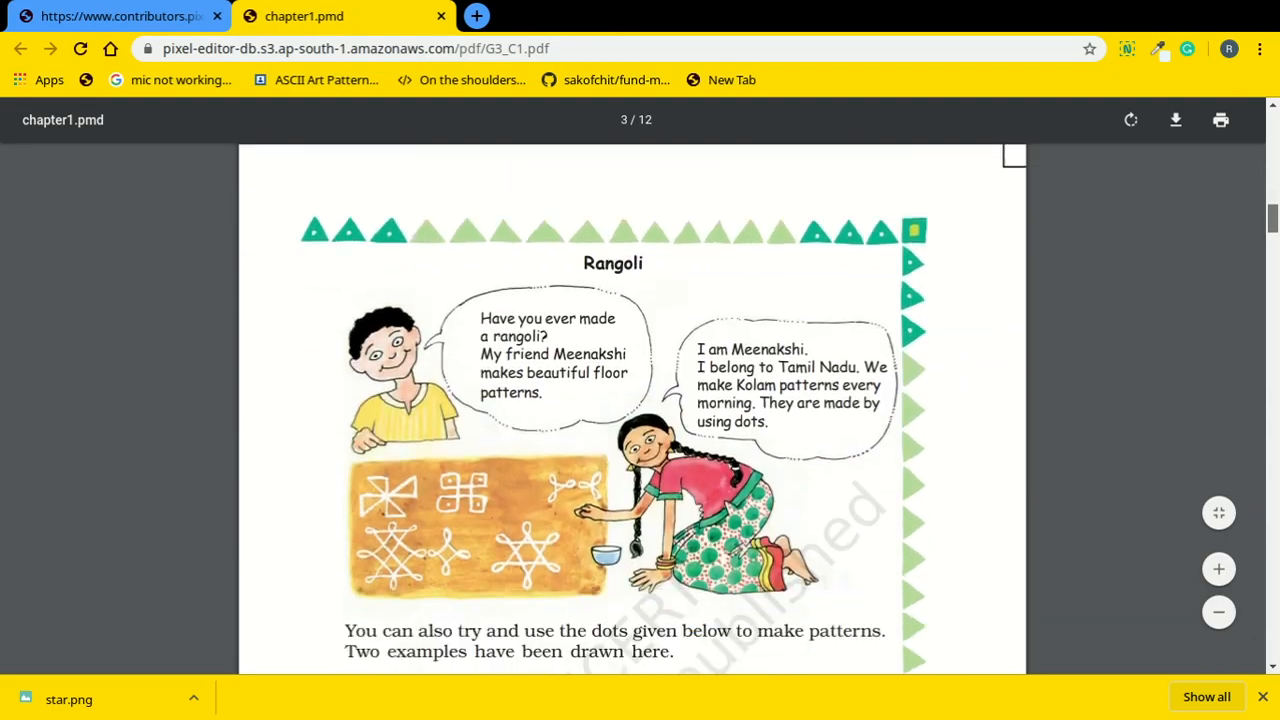
scroll(632, 410, down, 12)
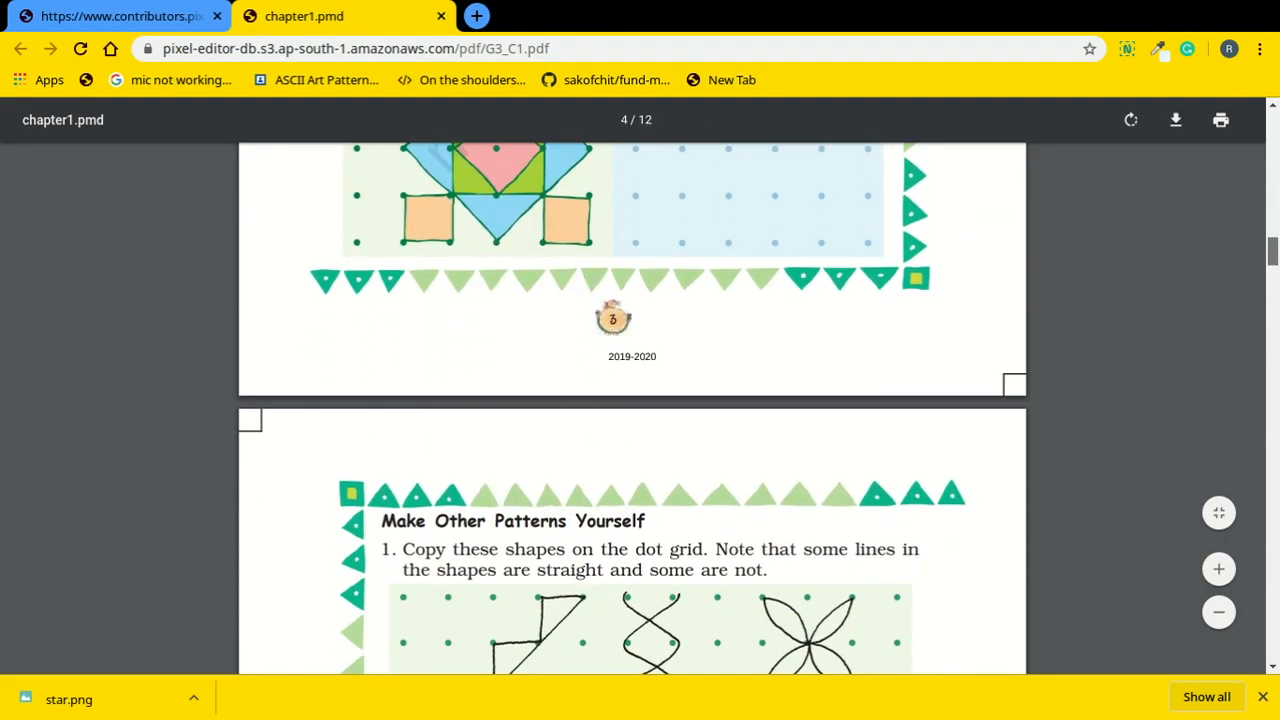
scroll(632, 410, down, 20)
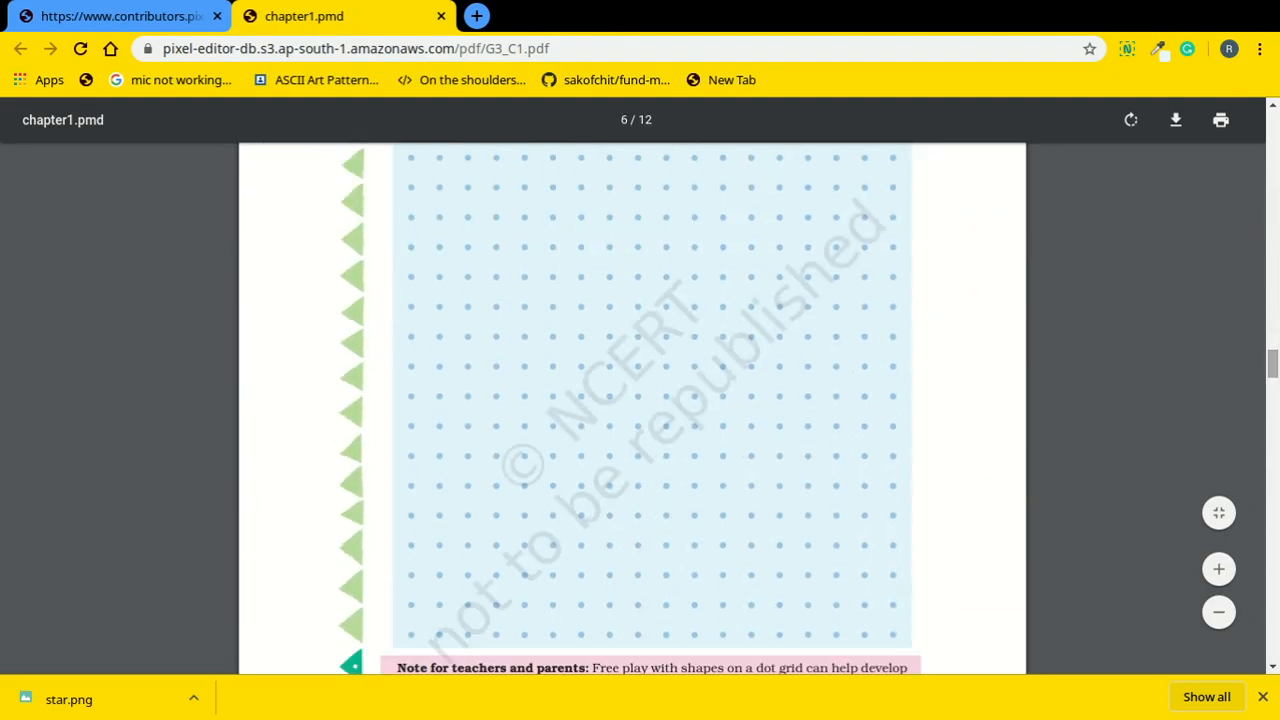
scroll(632, 410, down, 20)
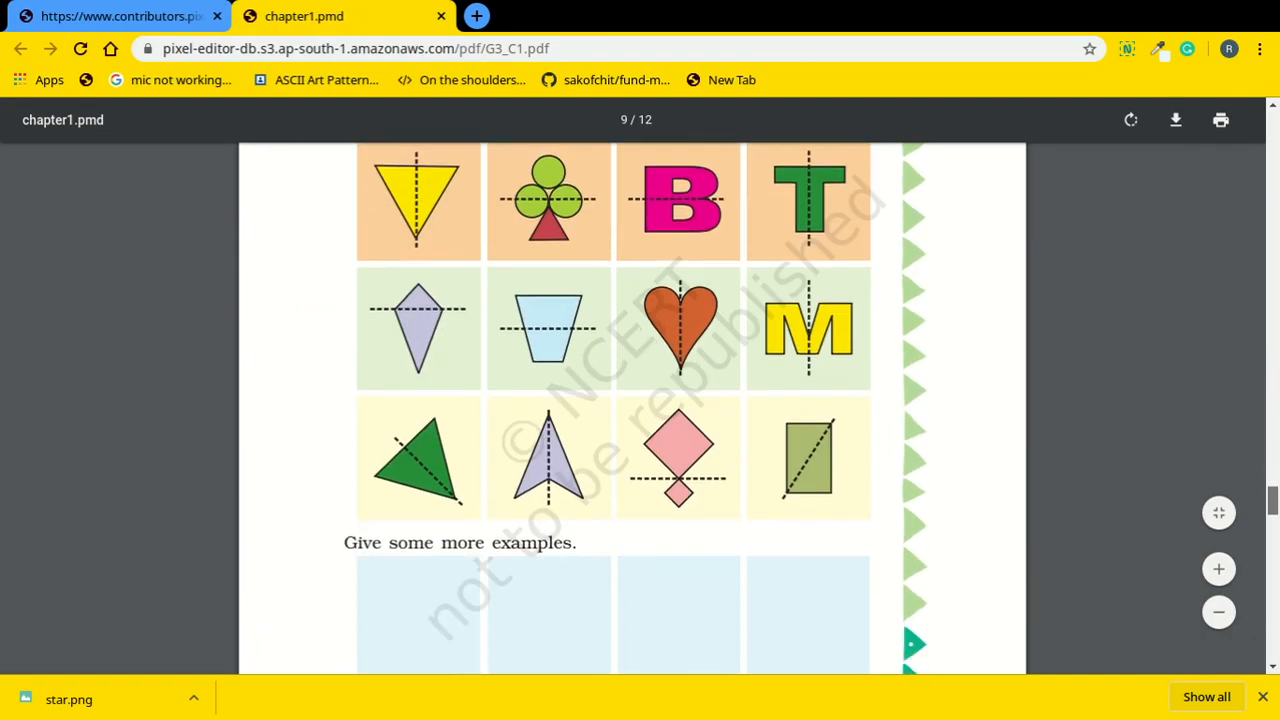
scroll(632, 410, down, 4)
scroll(632, 410, down, 3)
scroll(632, 410, up, 20)
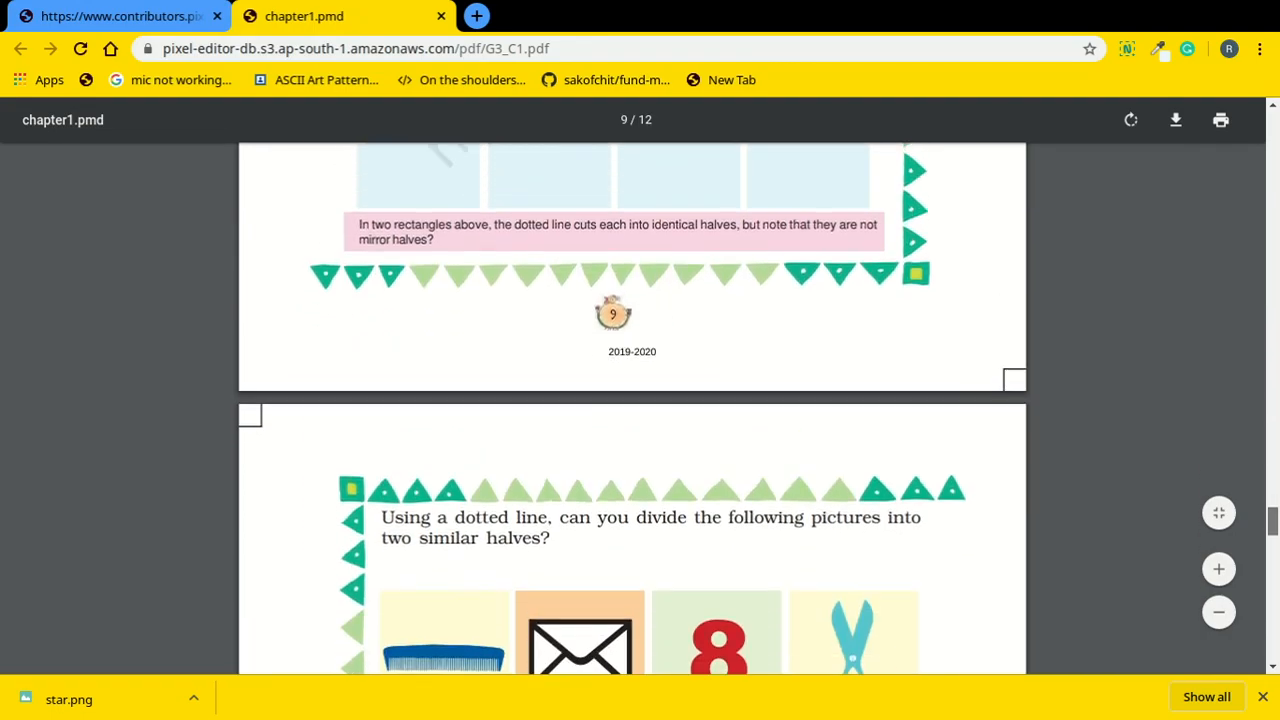
scroll(632, 410, up, 12)
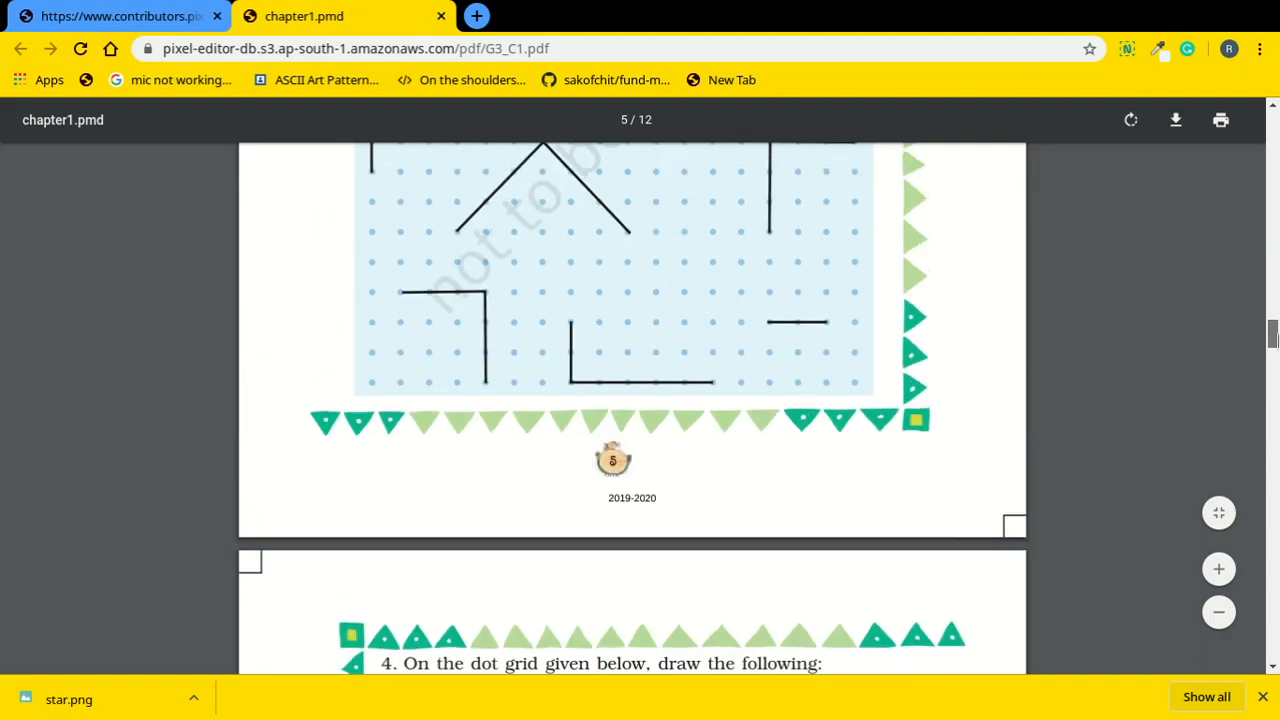
click(138, 8)
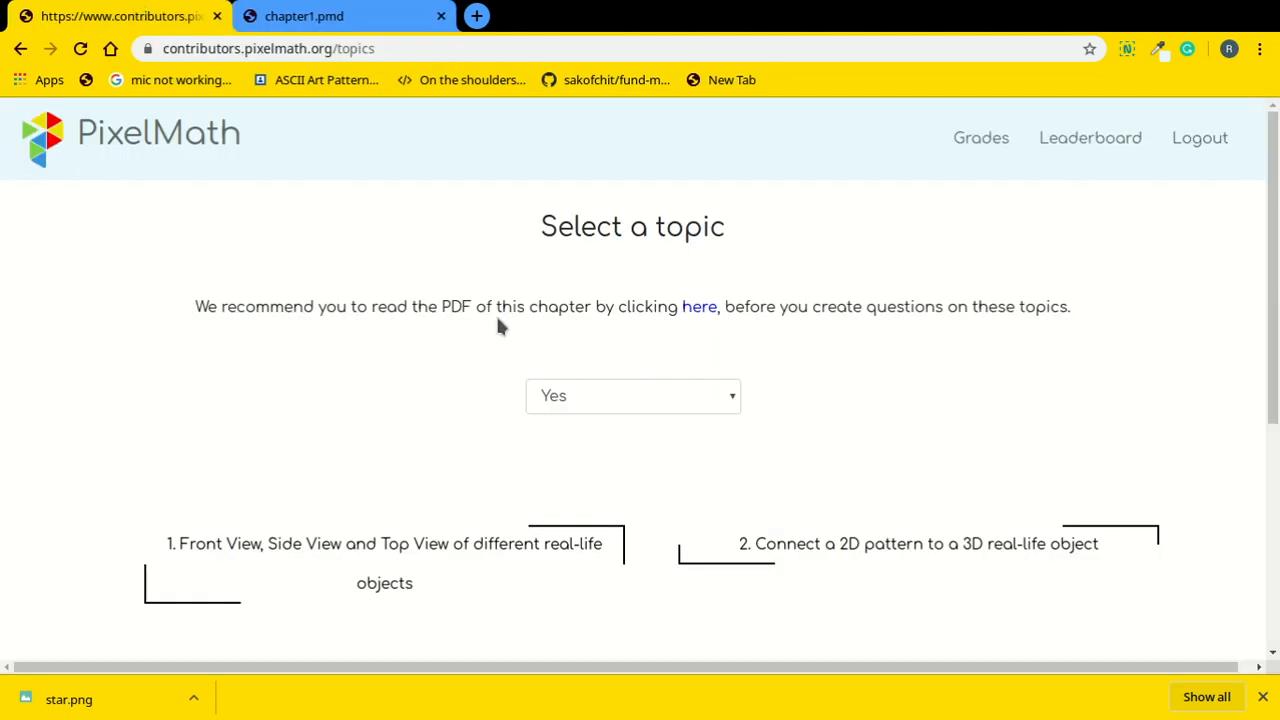
scroll(570, 288, down, 1)
scroll(1257, 409, down, 2)
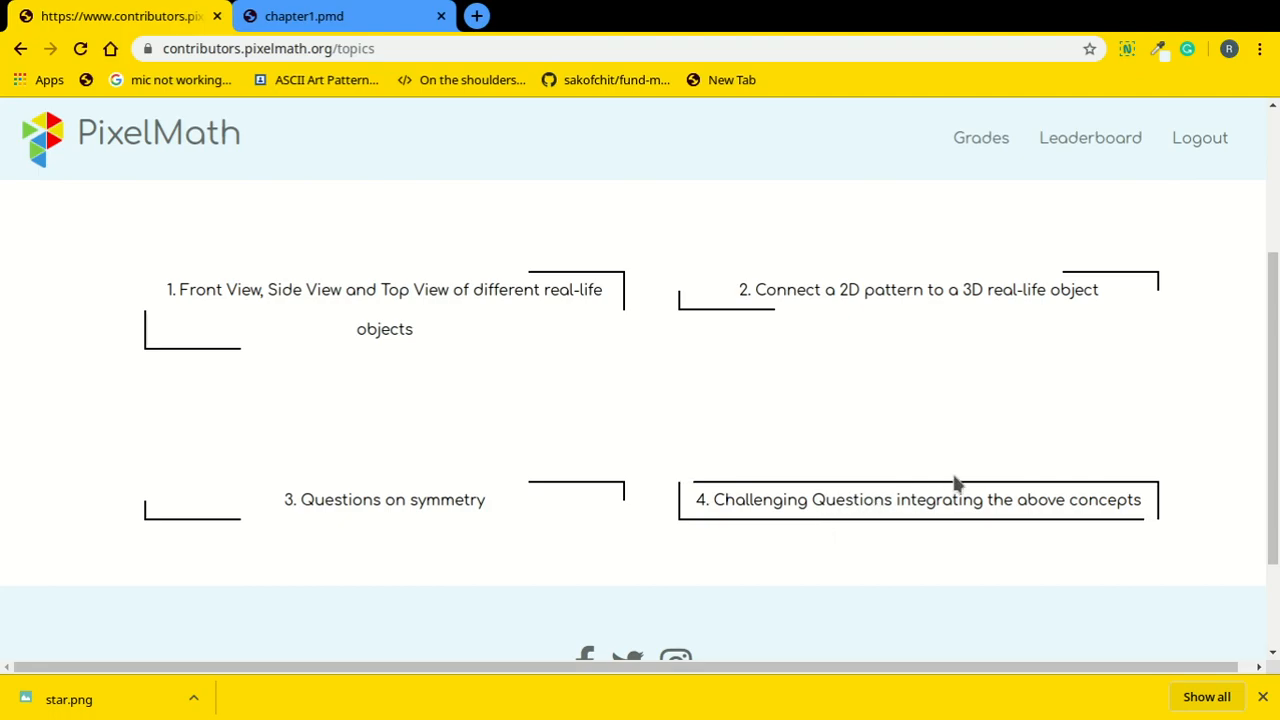
scroll(1250, 458, up, 2)
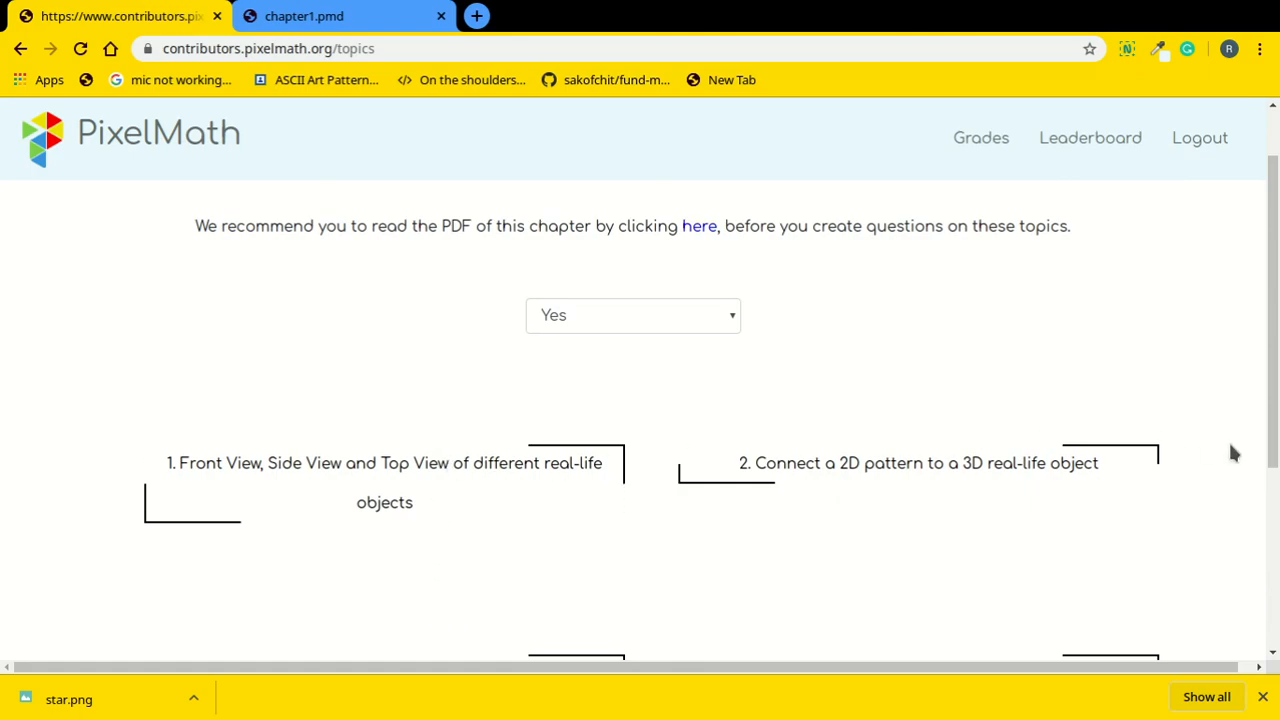
scroll(1250, 453, down, 2)
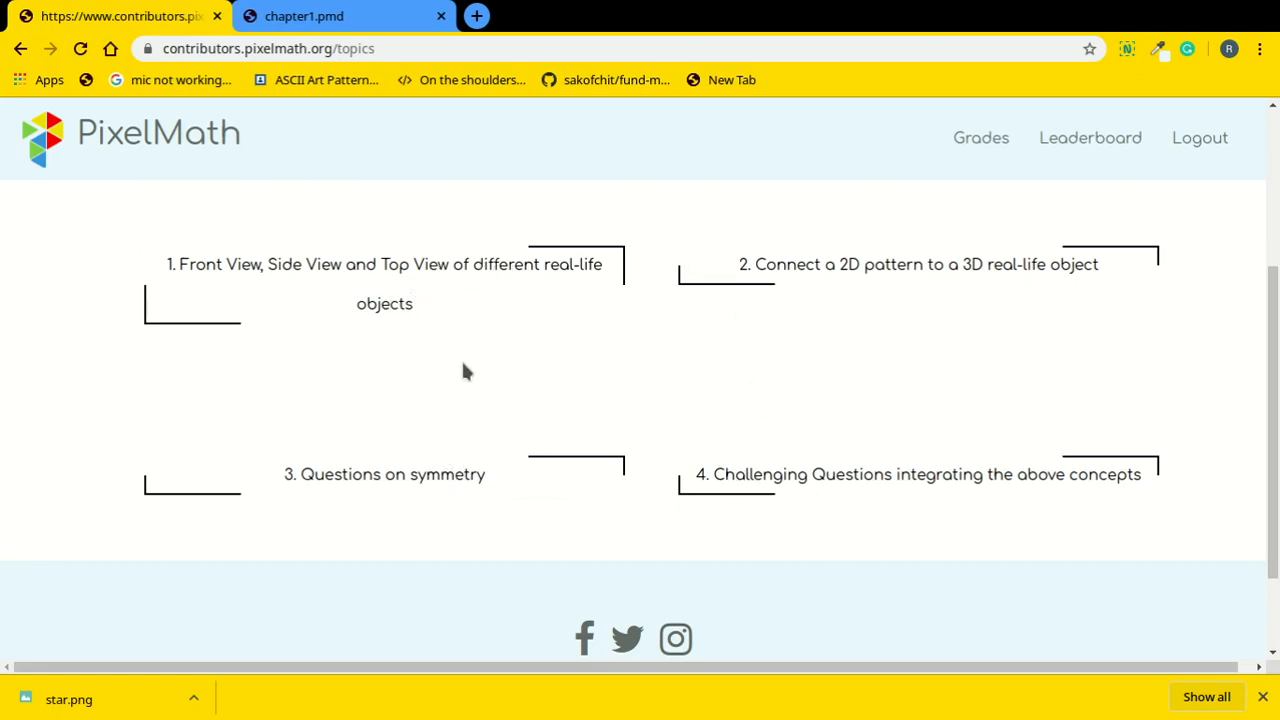
click(445, 482)
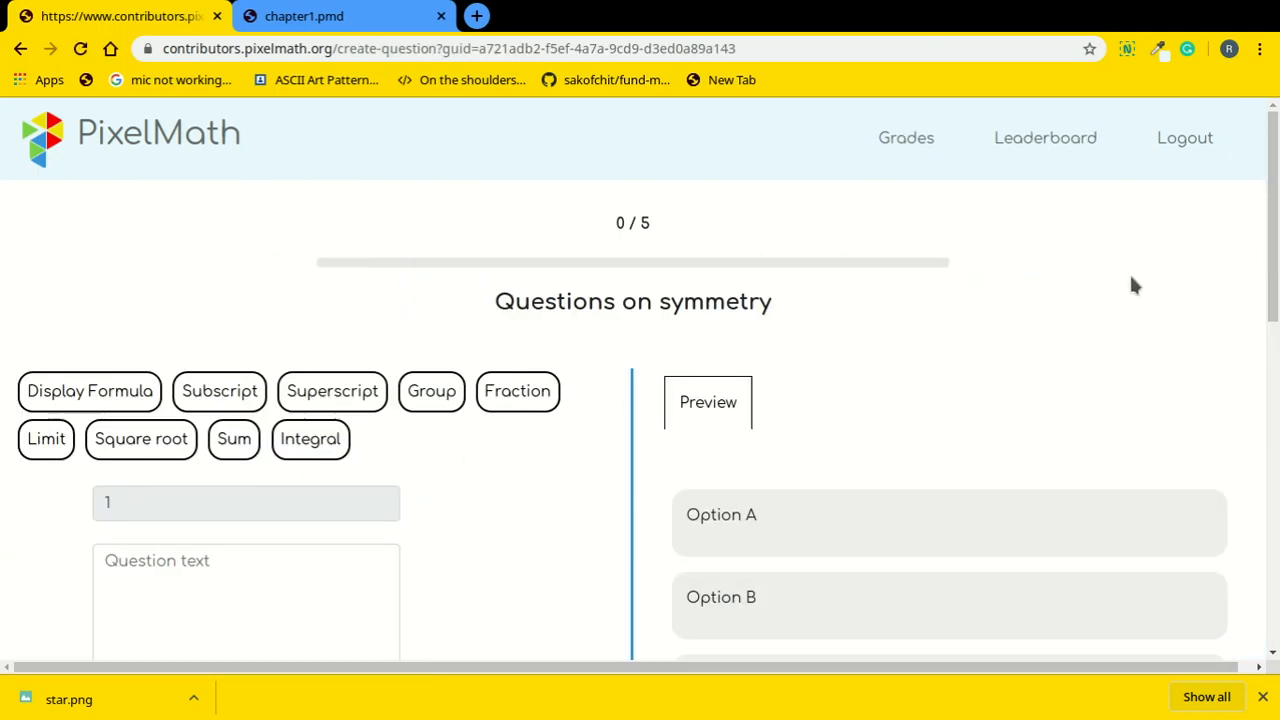
scroll(1020, 284, down, 4)
scroll(1253, 265, up, 5)
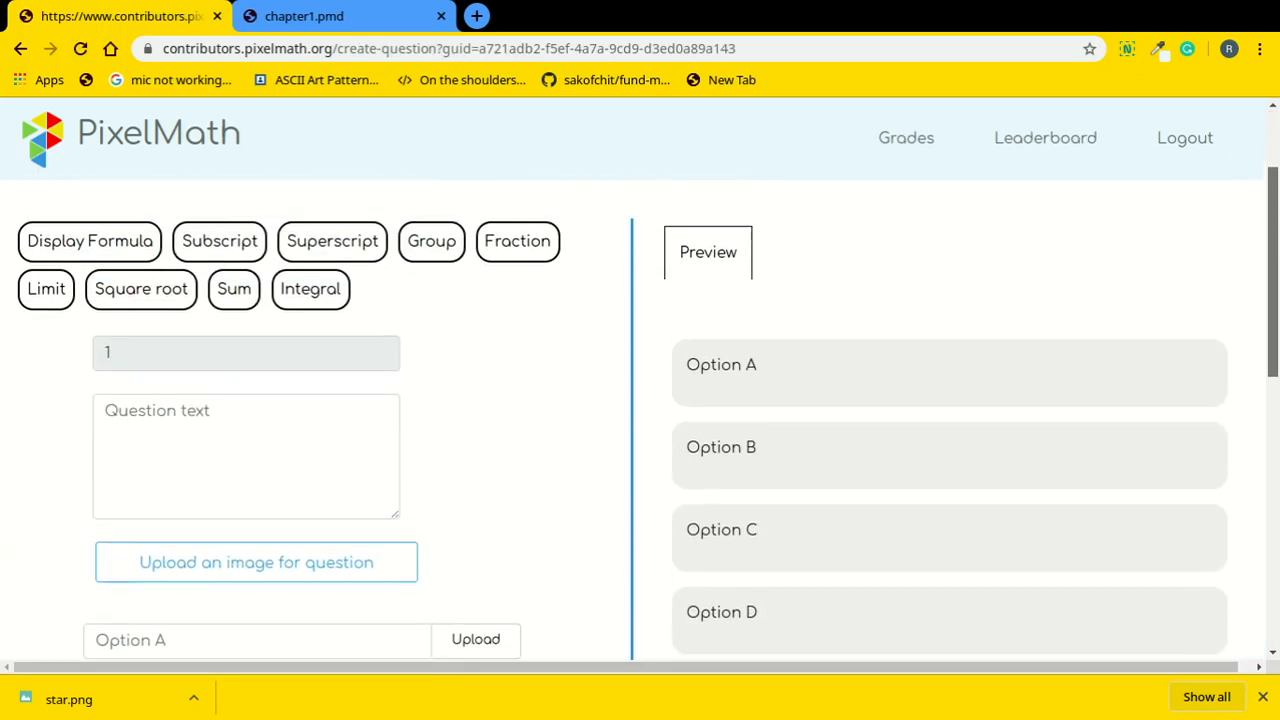
scroll(1253, 265, down, 3)
scroll(1253, 265, up, 3)
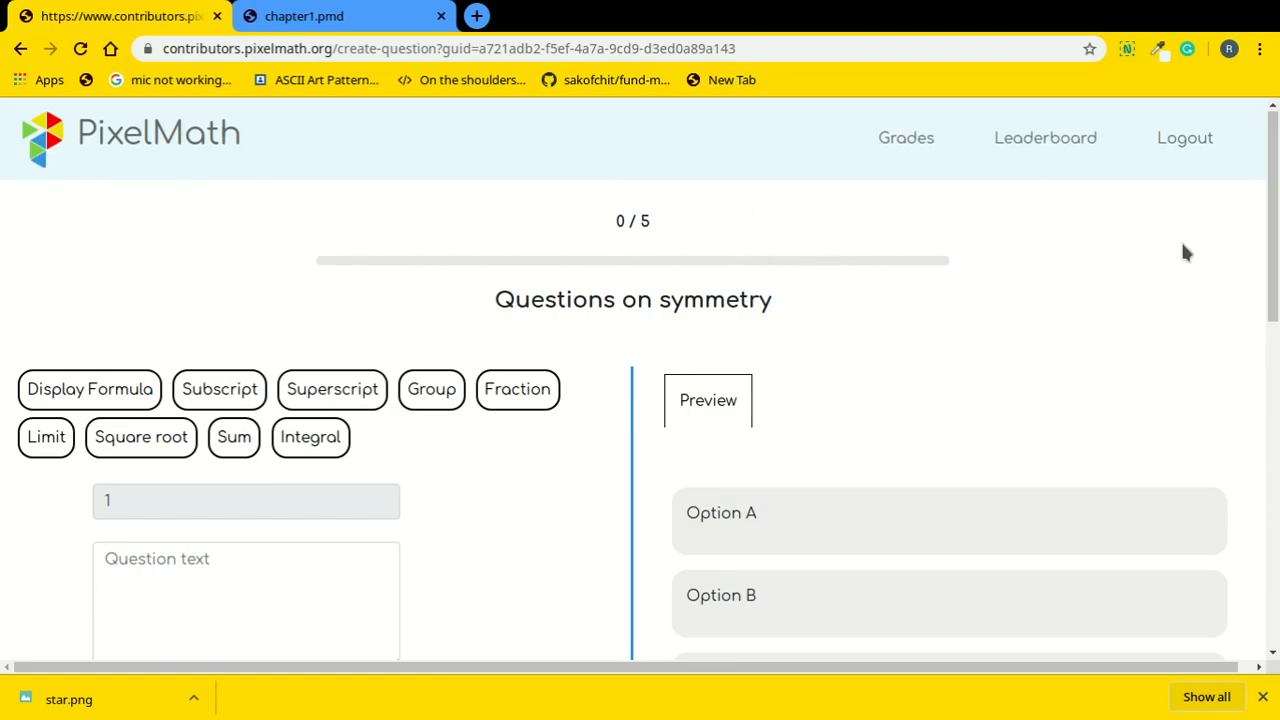
drag(1277, 257, 1277, 330)
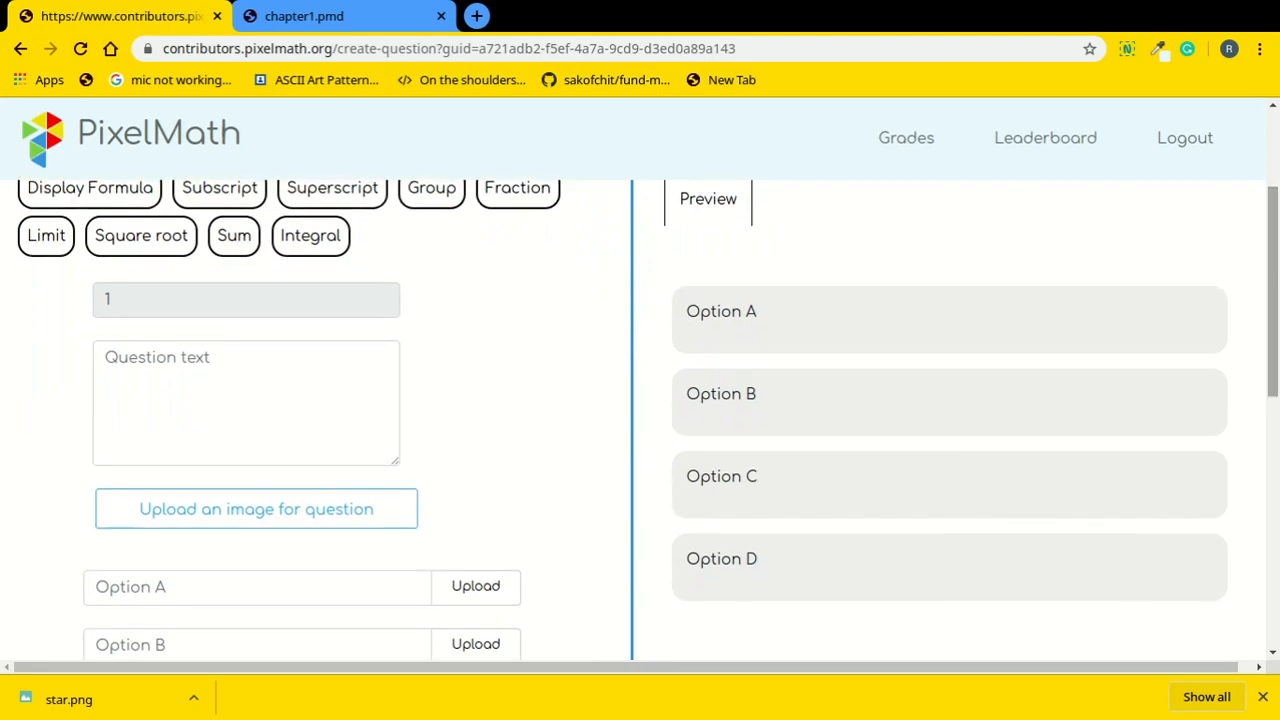
double_click(115, 301)
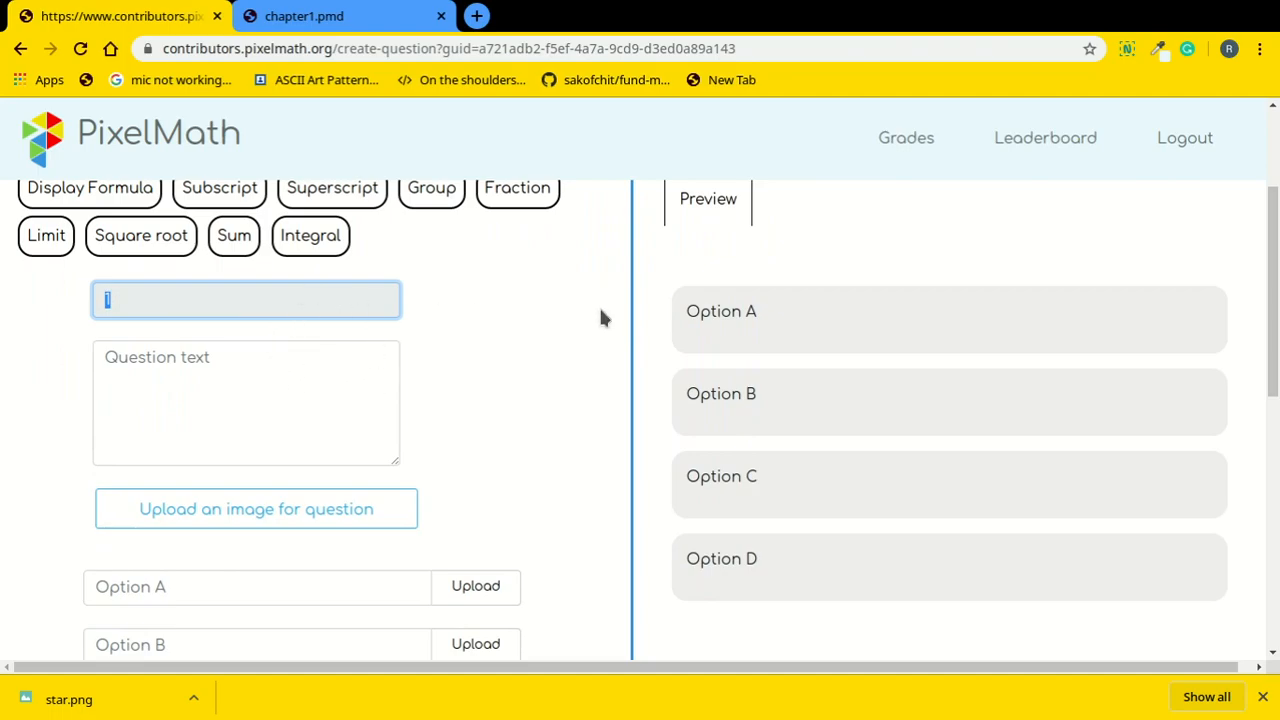
scroll(130, 276, down, 1)
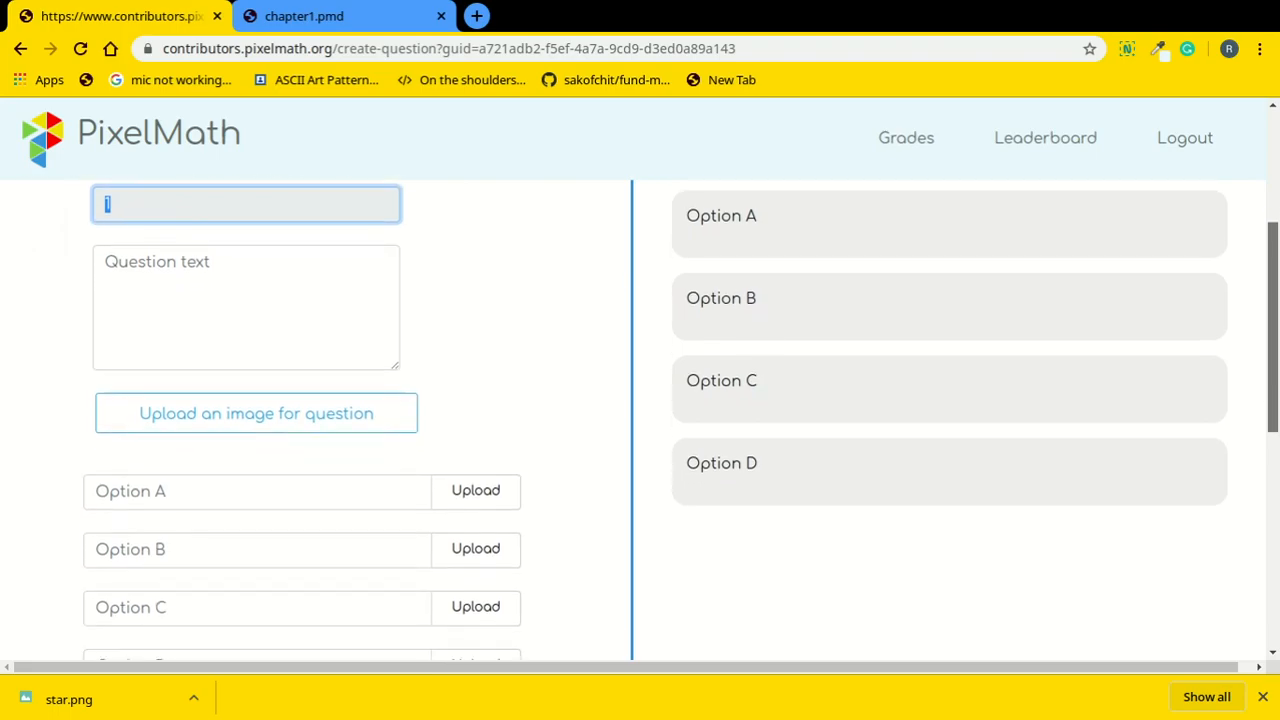
click(123, 274)
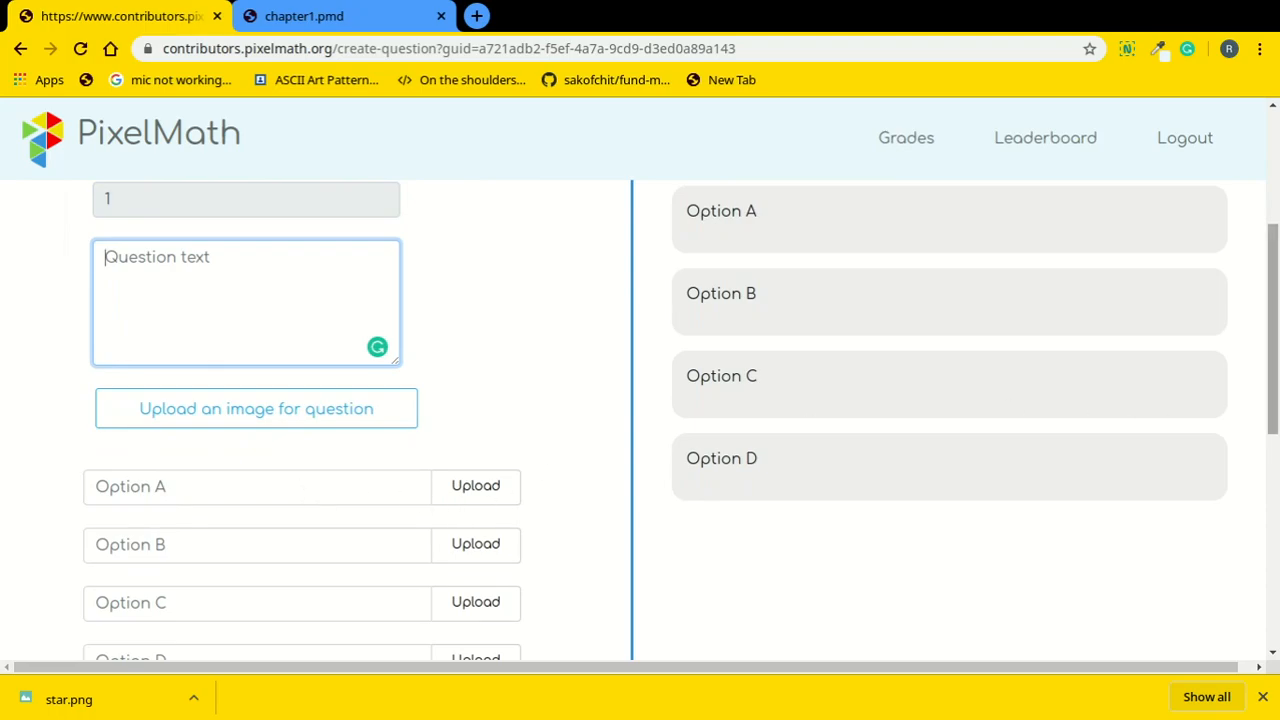
scroll(1272, 330, down, 2)
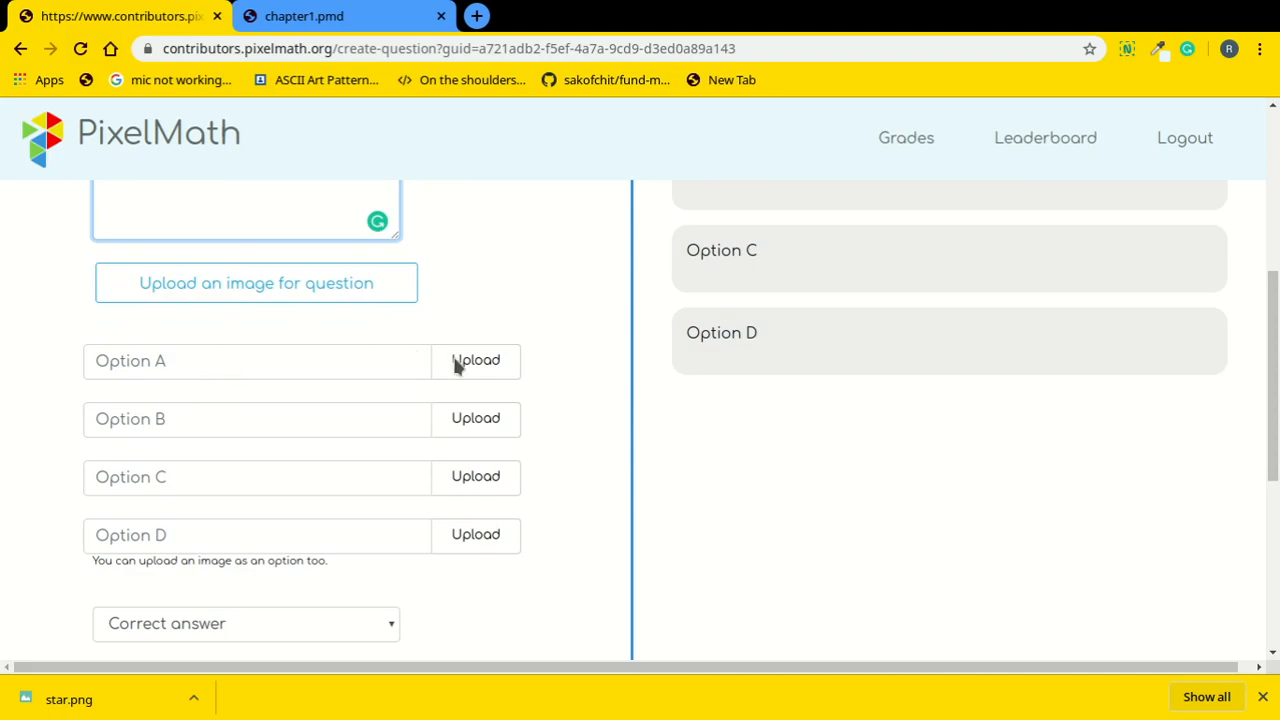
click(236, 373)
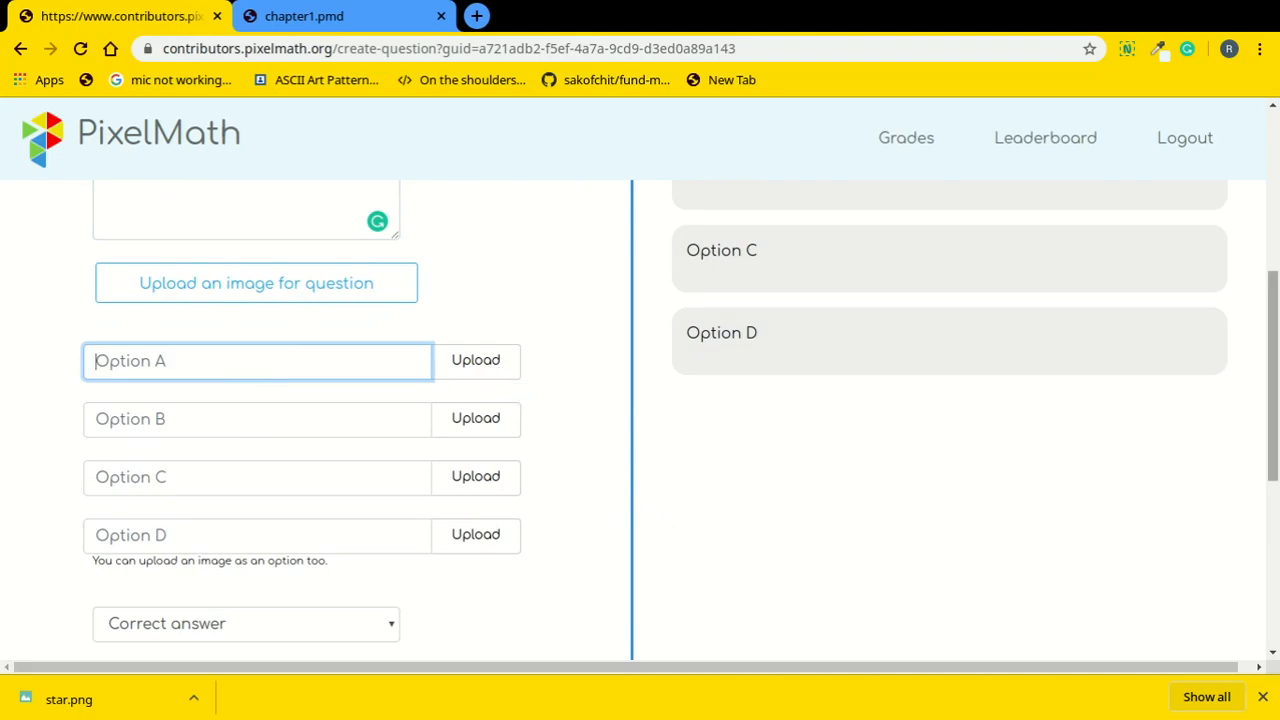
scroll(485, 437, down, 3)
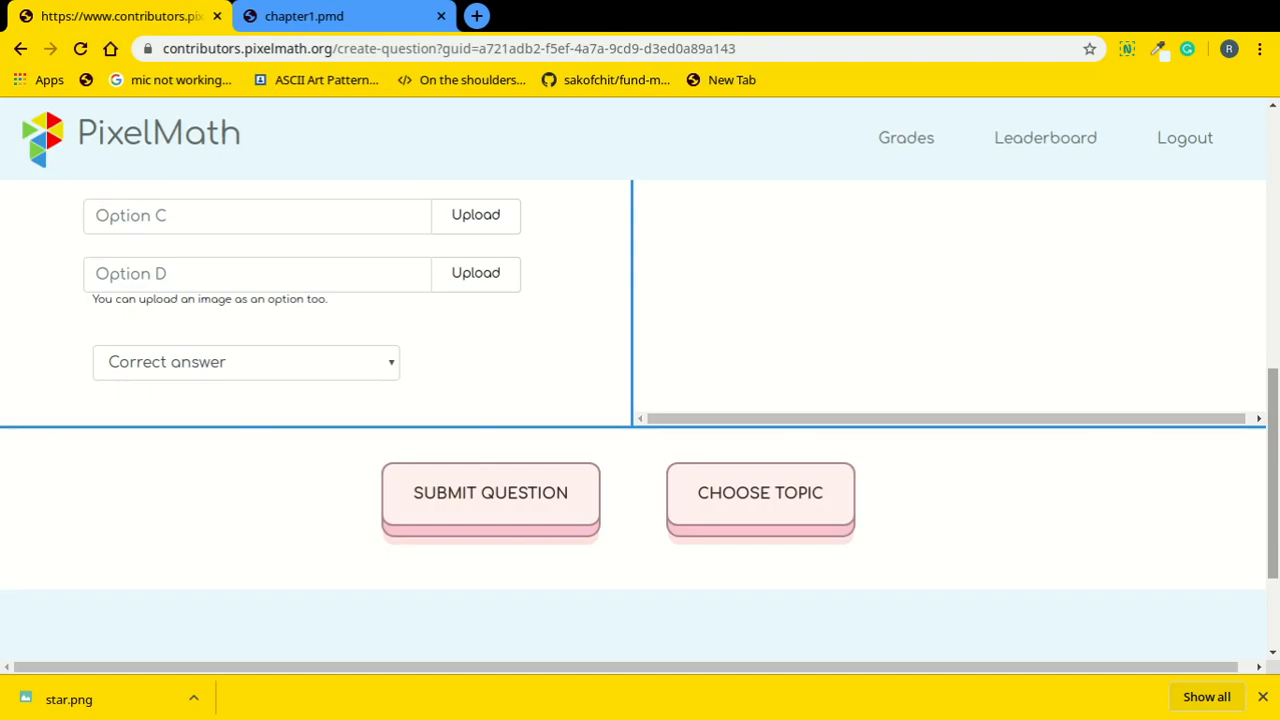
scroll(1266, 409, up, 4)
scroll(1266, 409, up, 1)
click(254, 342)
Enter 'Is this image symmetric?' as question 1's text and attach star.png as its image.
text(Is this)
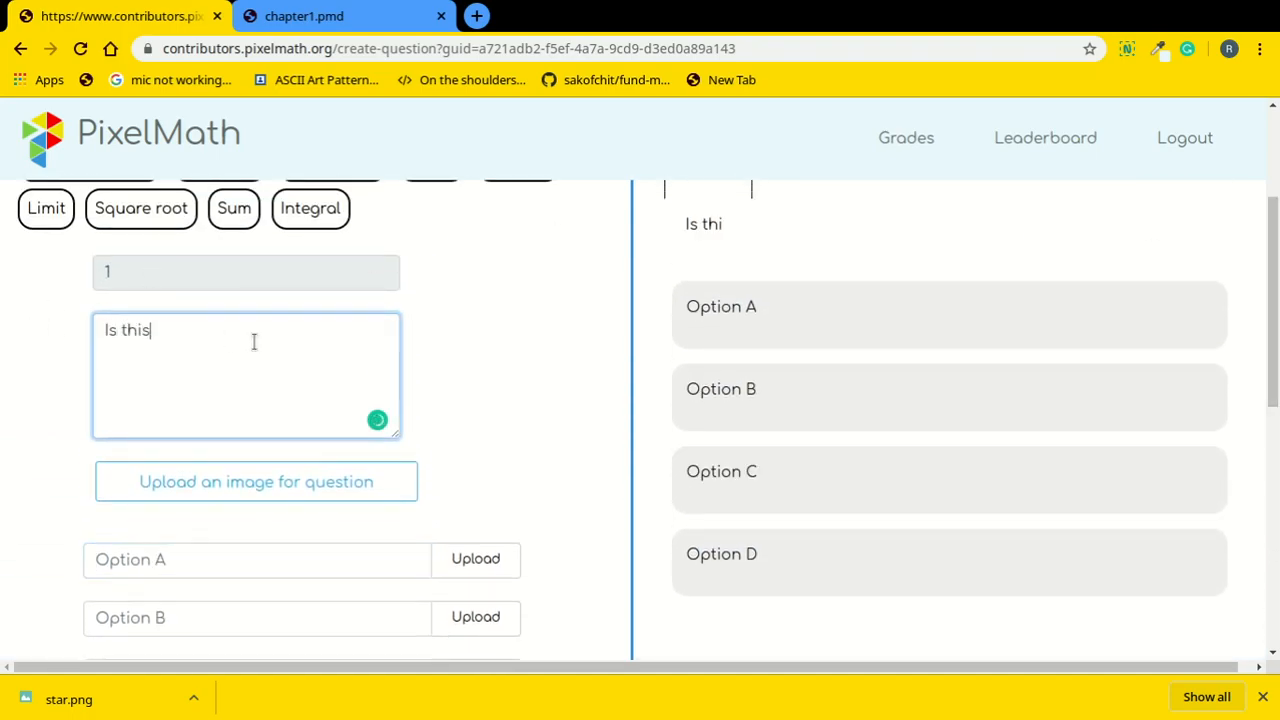
text( image symmetric)
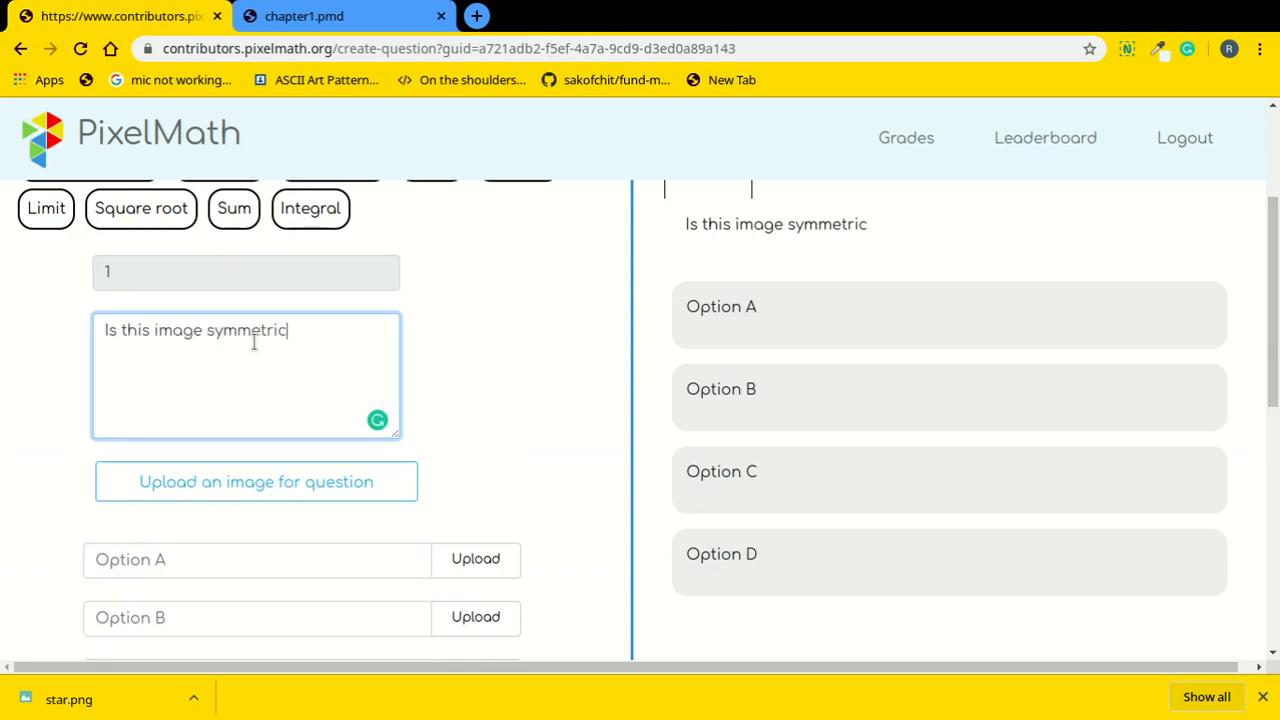
text(?)
scroll(1272, 300, down, 1)
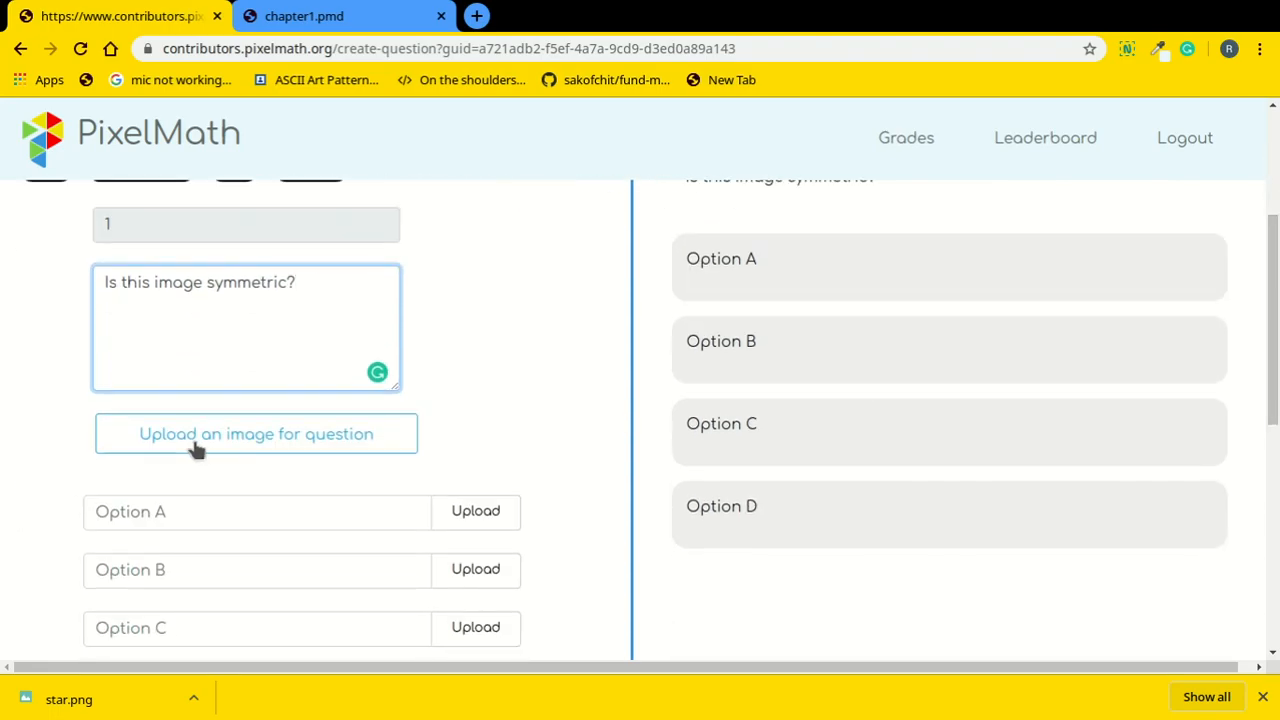
click(200, 450)
click(437, 471)
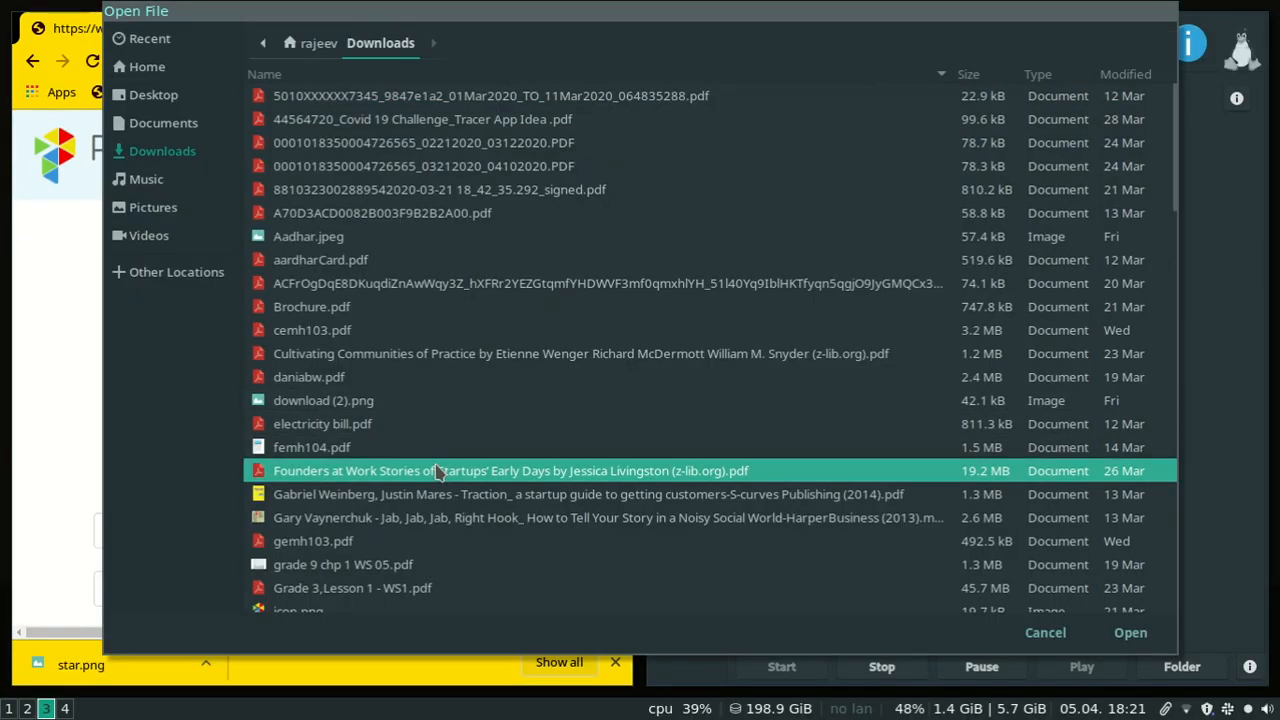
text(star)
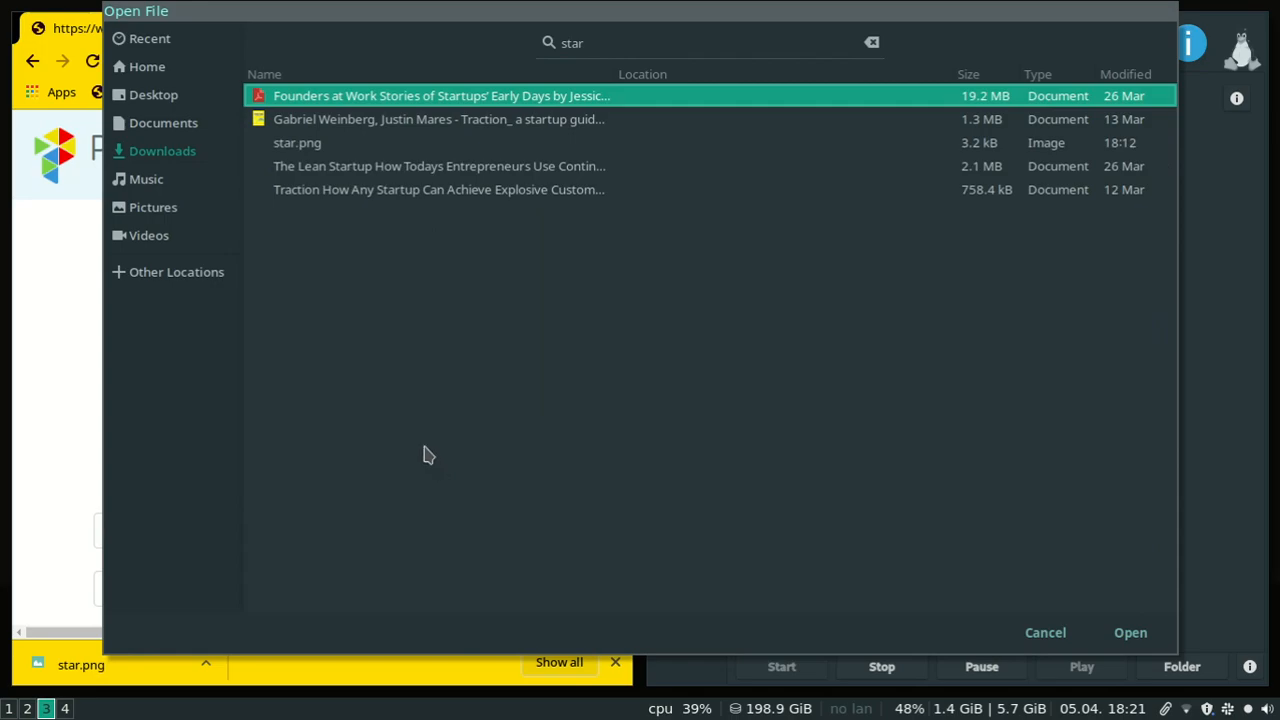
click(318, 150)
double_click(318, 150)
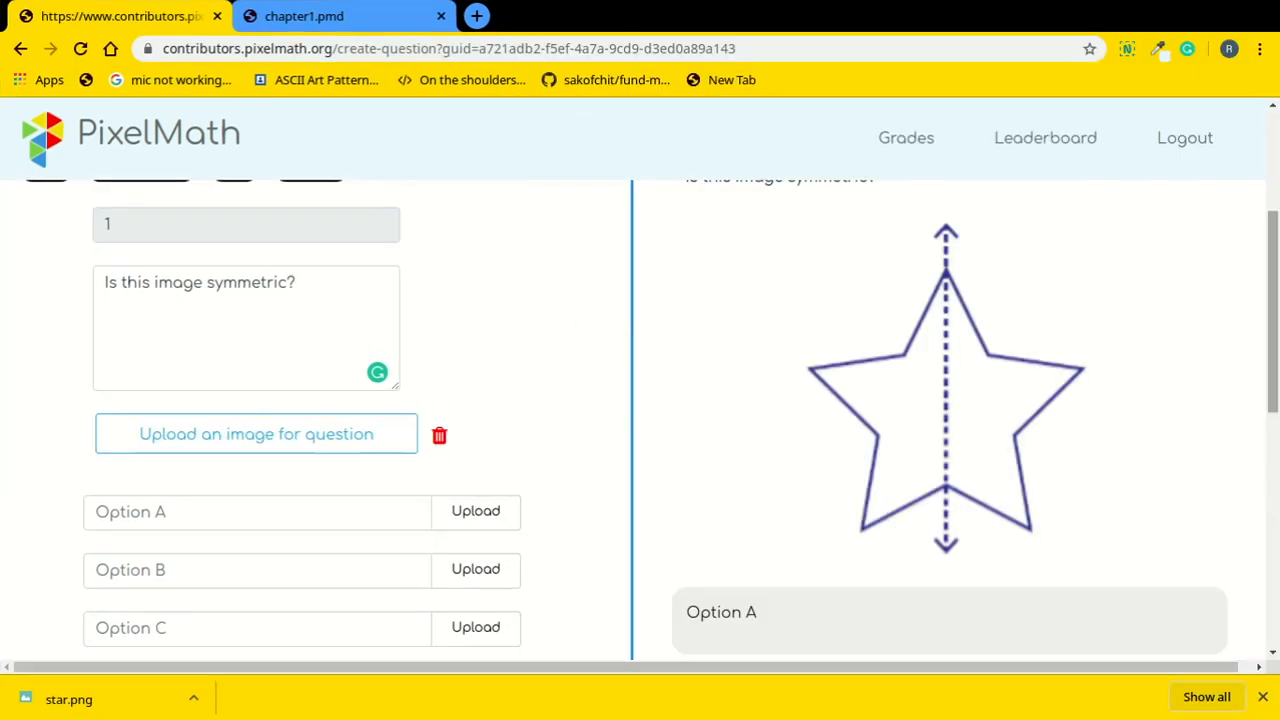
scroll(1273, 300, up, 2)
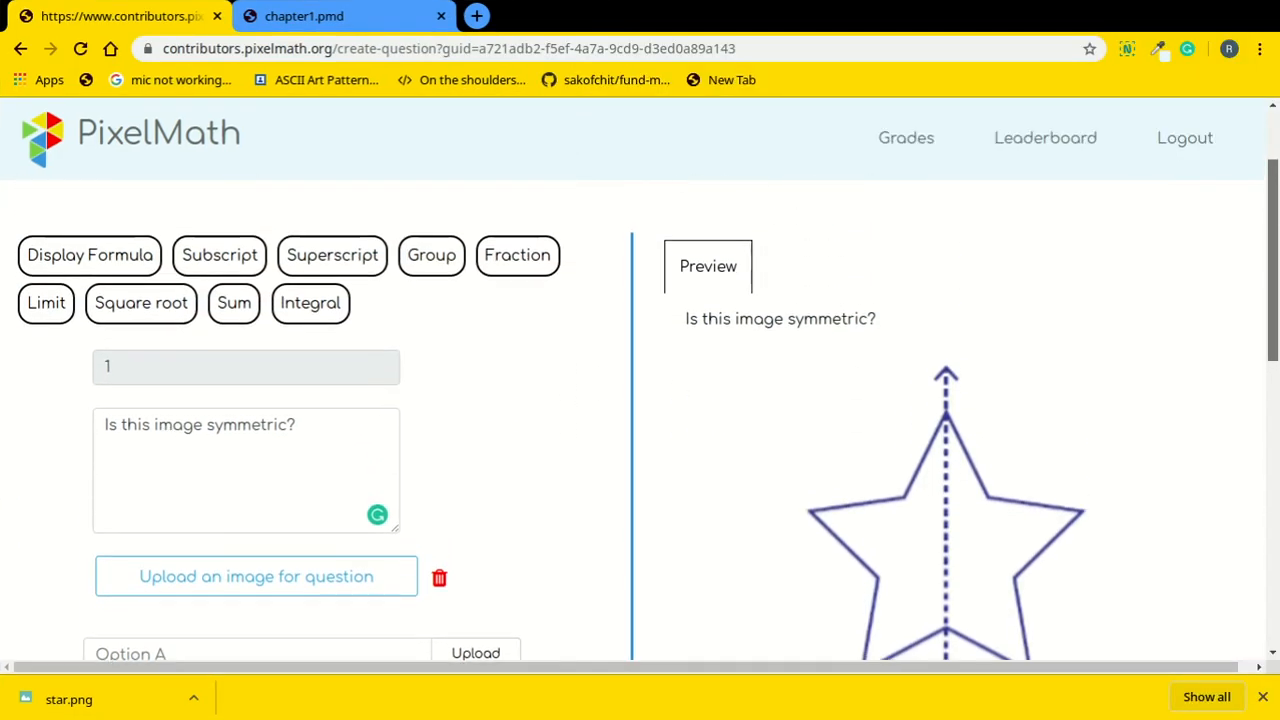
scroll(640, 408, down, 2)
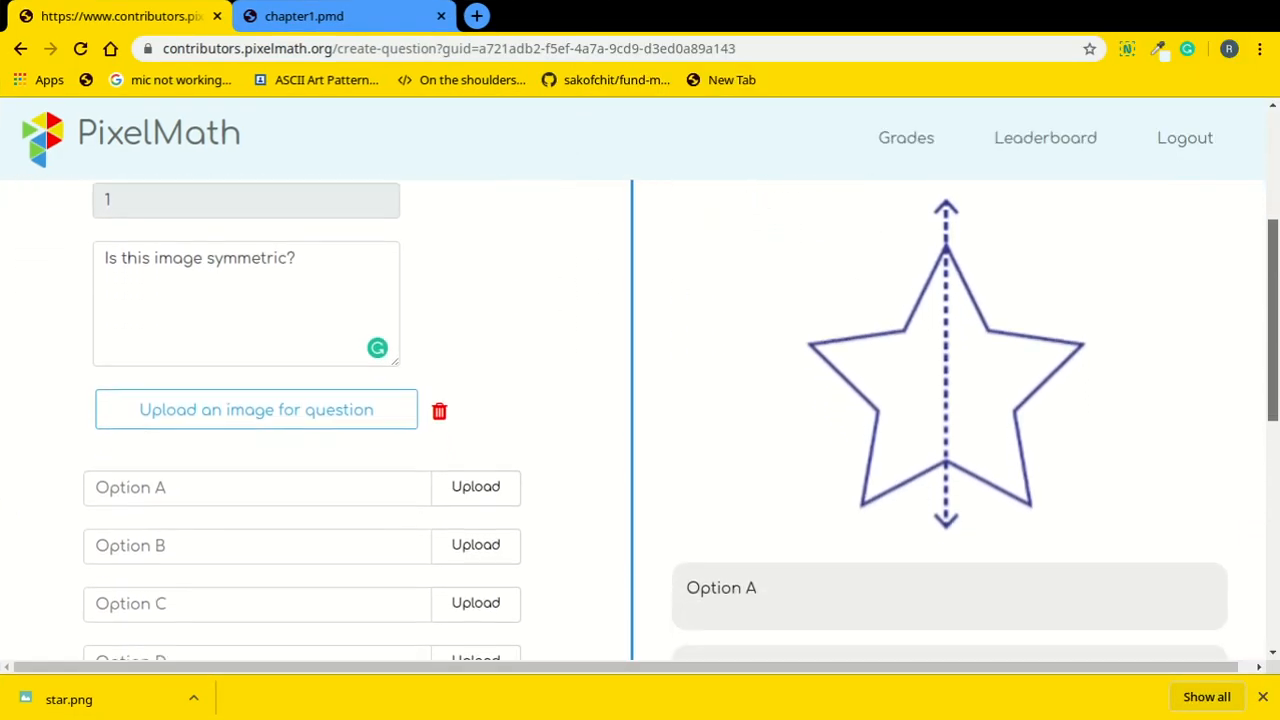
Fill answer options A–D with Yes, No, # and #.
scroll(271, 380, down, 2)
click(288, 395)
text(Yes)
click(266, 429)
text(No)
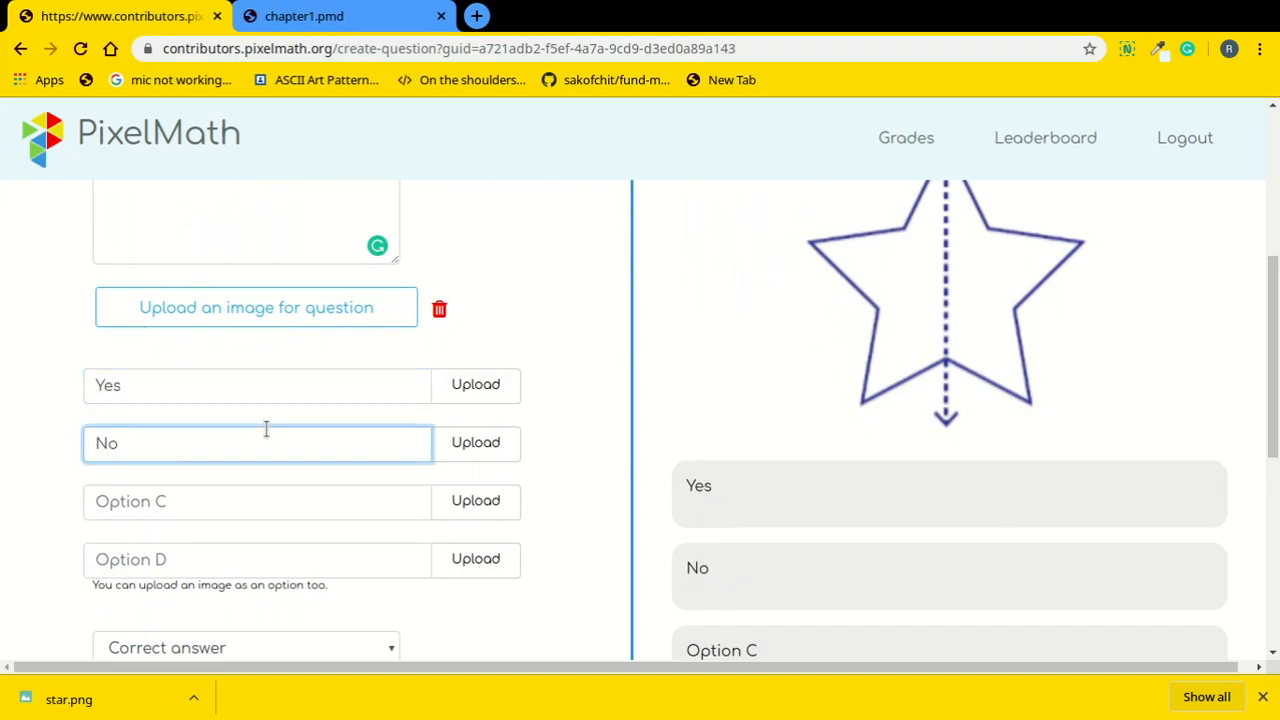
click(235, 506)
text(#)
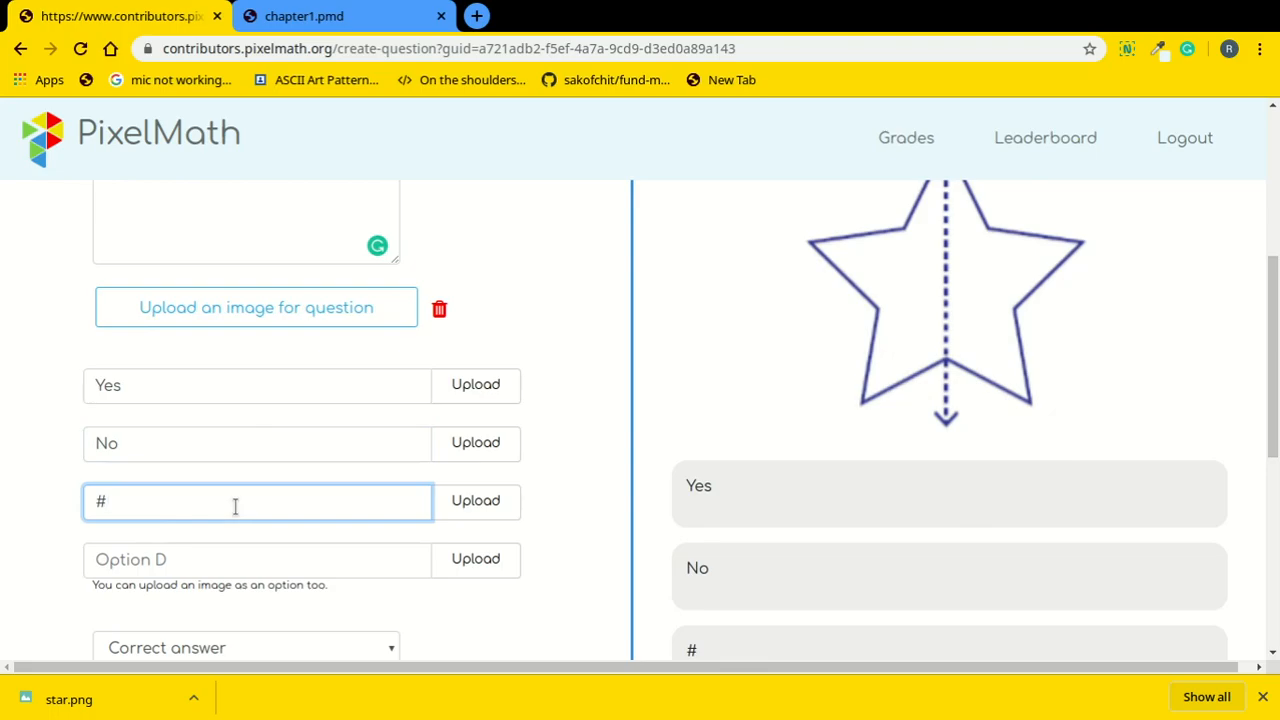
click(222, 564)
text(#)
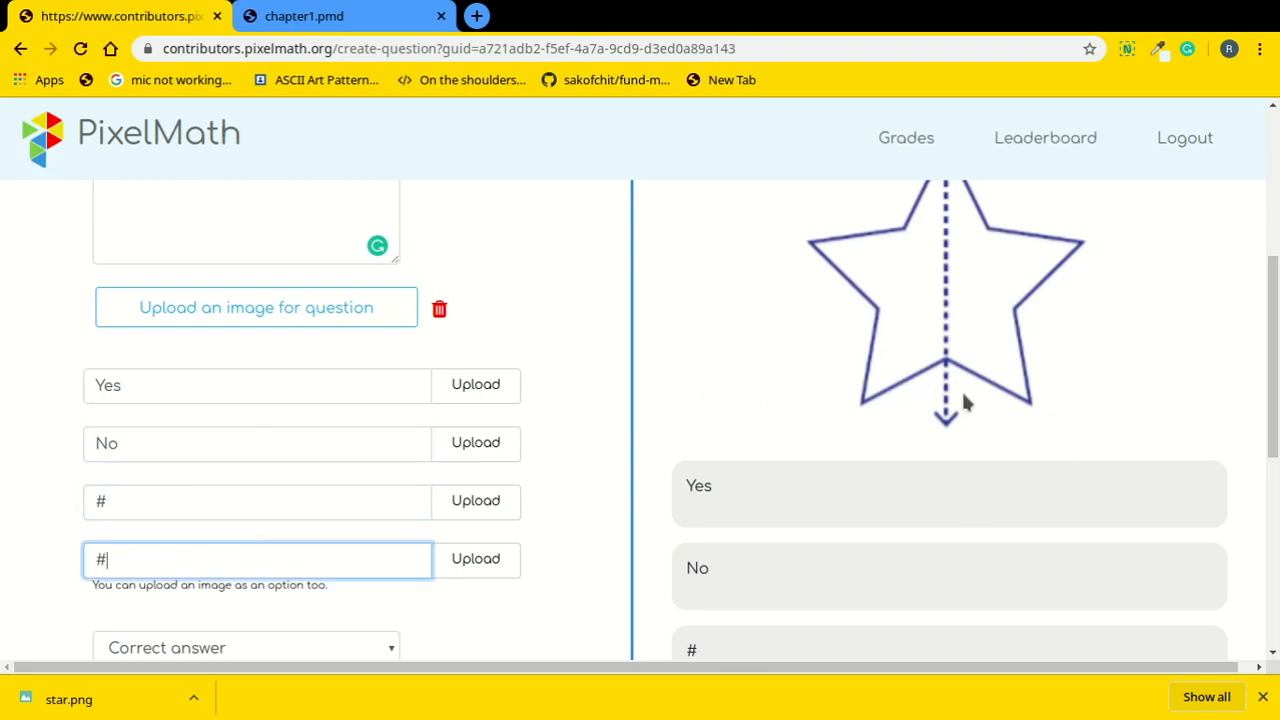
scroll(1137, 380, down, 3)
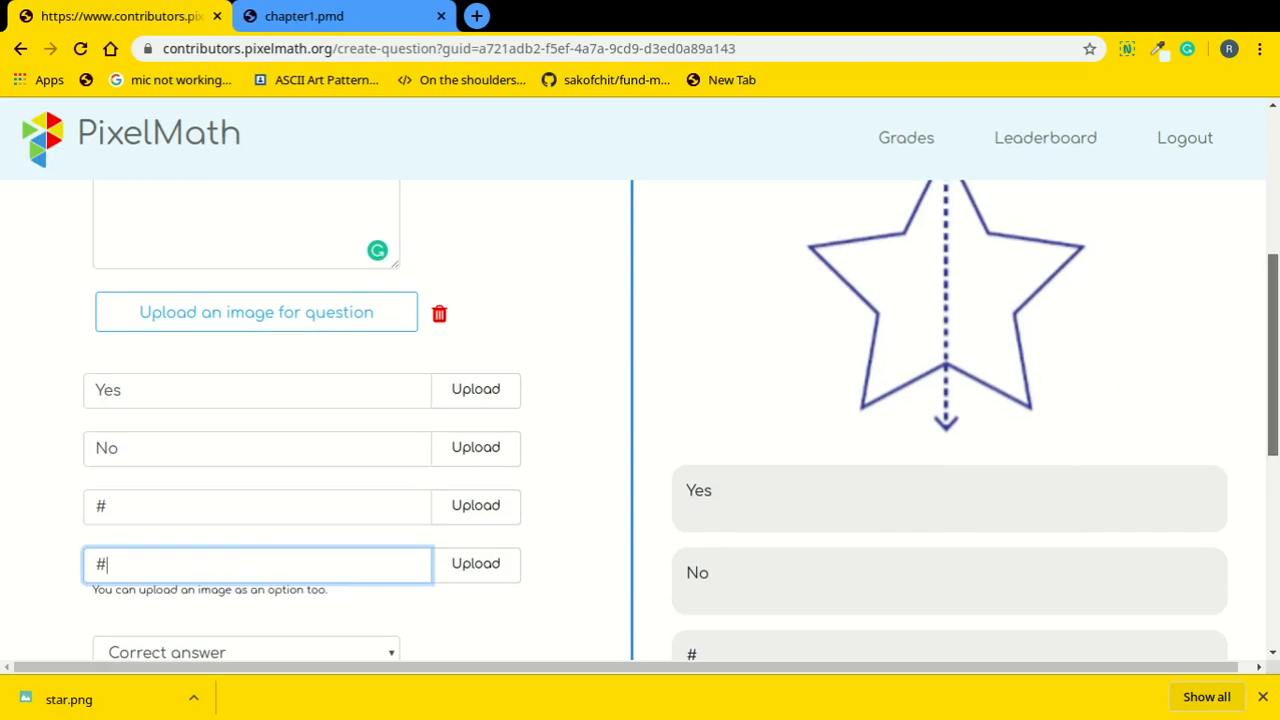
mouse_move(1275, 414)
mouse_down()
mouse_move(1275, 316)
mouse_move(1268, 435)
mouse_up()
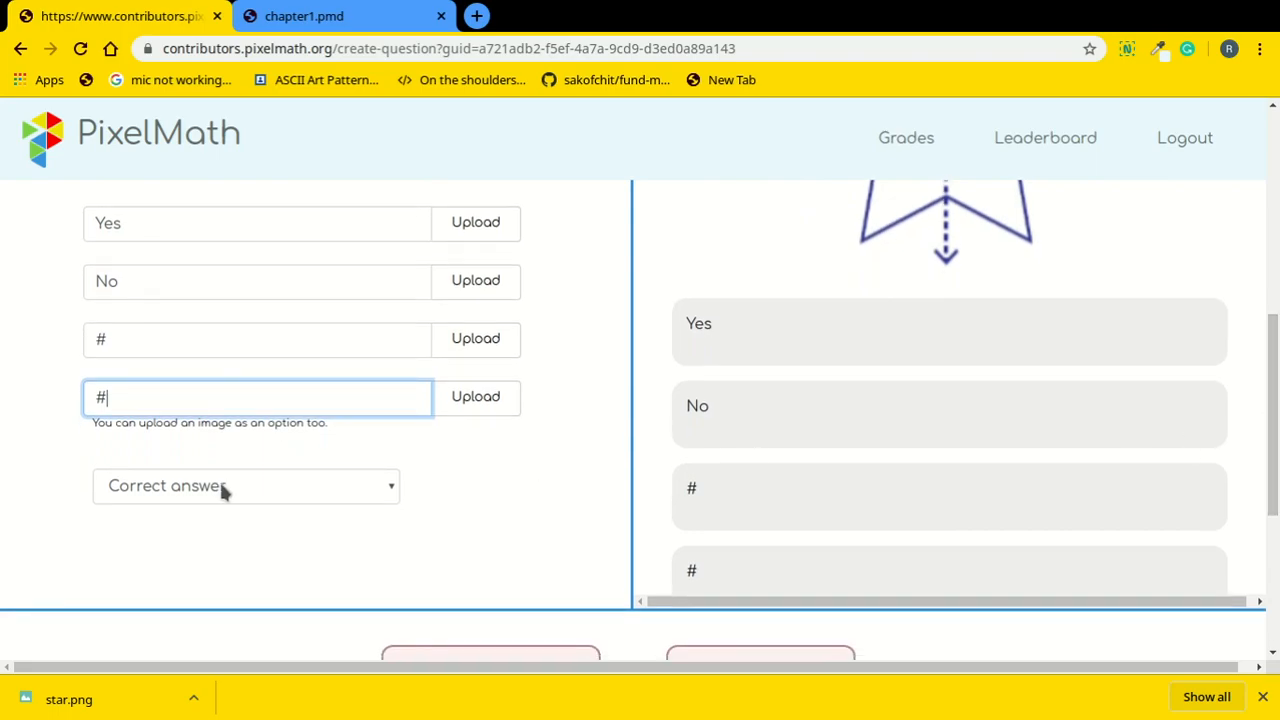
Choose Option A (Yes) as the star question's correct answer.
click(151, 488)
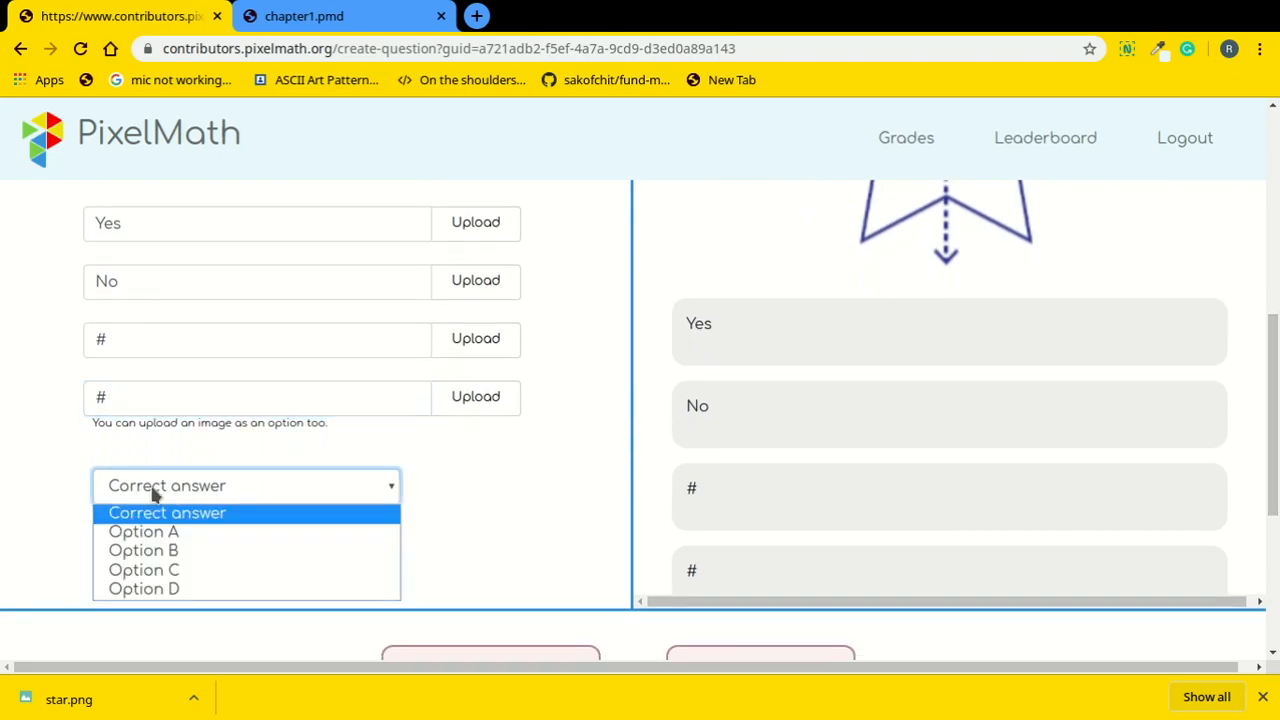
click(147, 540)
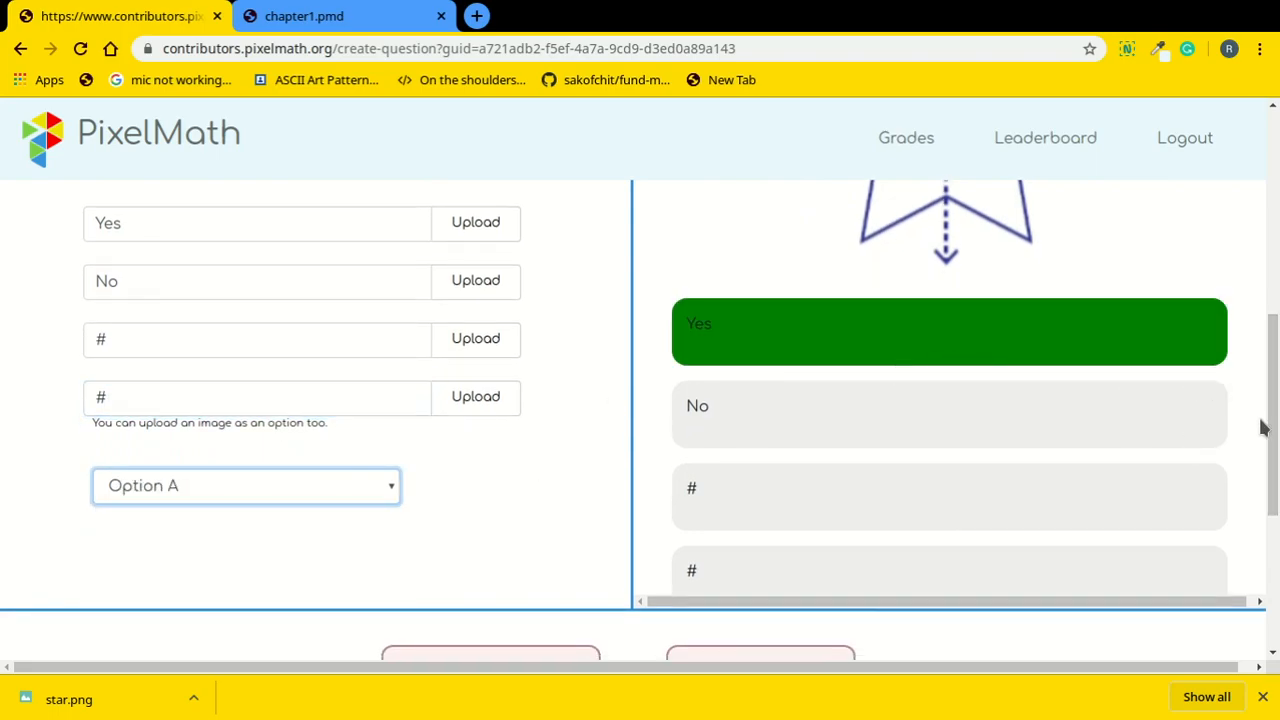
mouse_move(1273, 420)
mouse_down()
mouse_move(1273, 274)
mouse_move(1263, 477)
mouse_move(1272, 321)
mouse_move(1272, 410)
mouse_up()
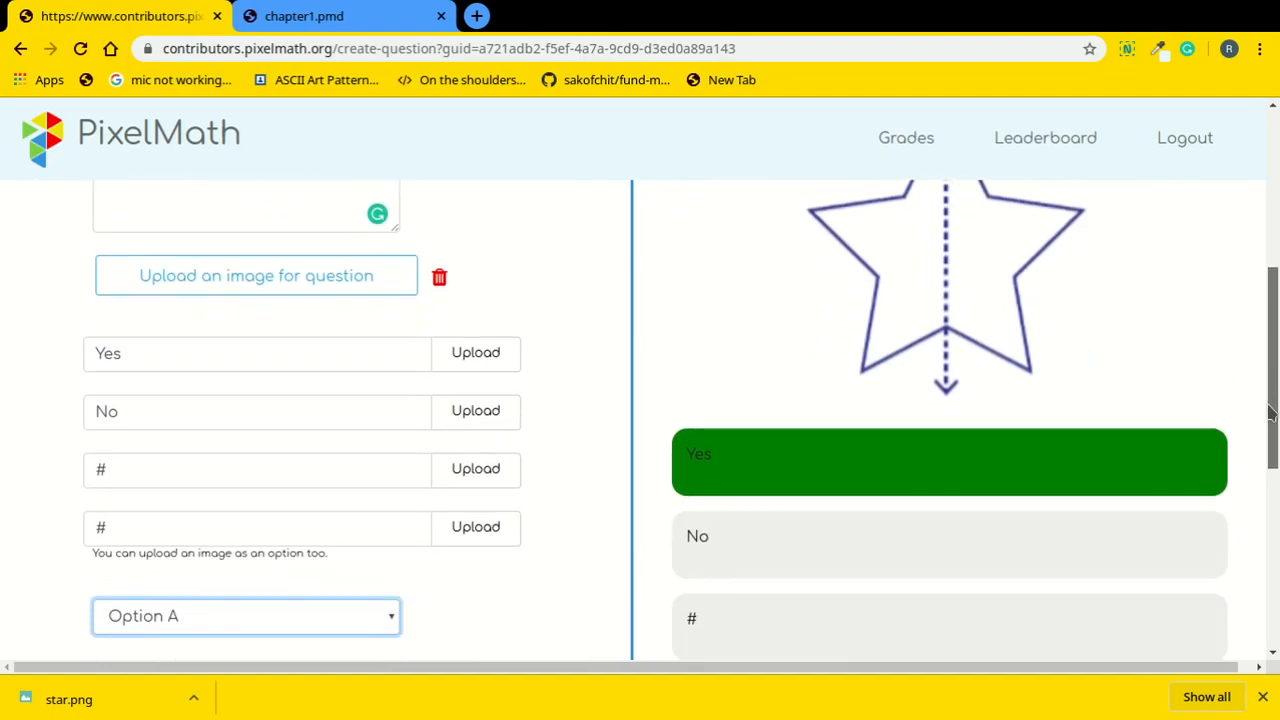
drag(1272, 410, 1257, 520)
Submit the star question and start question 2 with a superscript whose base is 2.
click(530, 510)
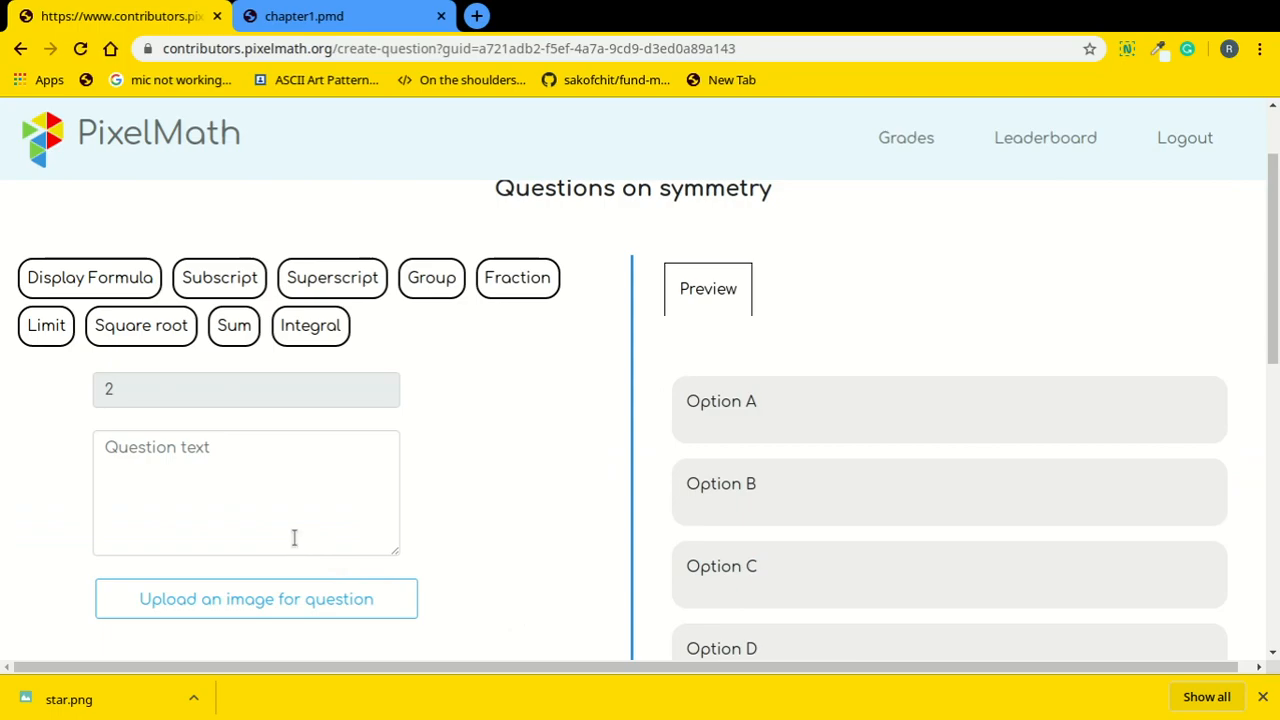
click(251, 496)
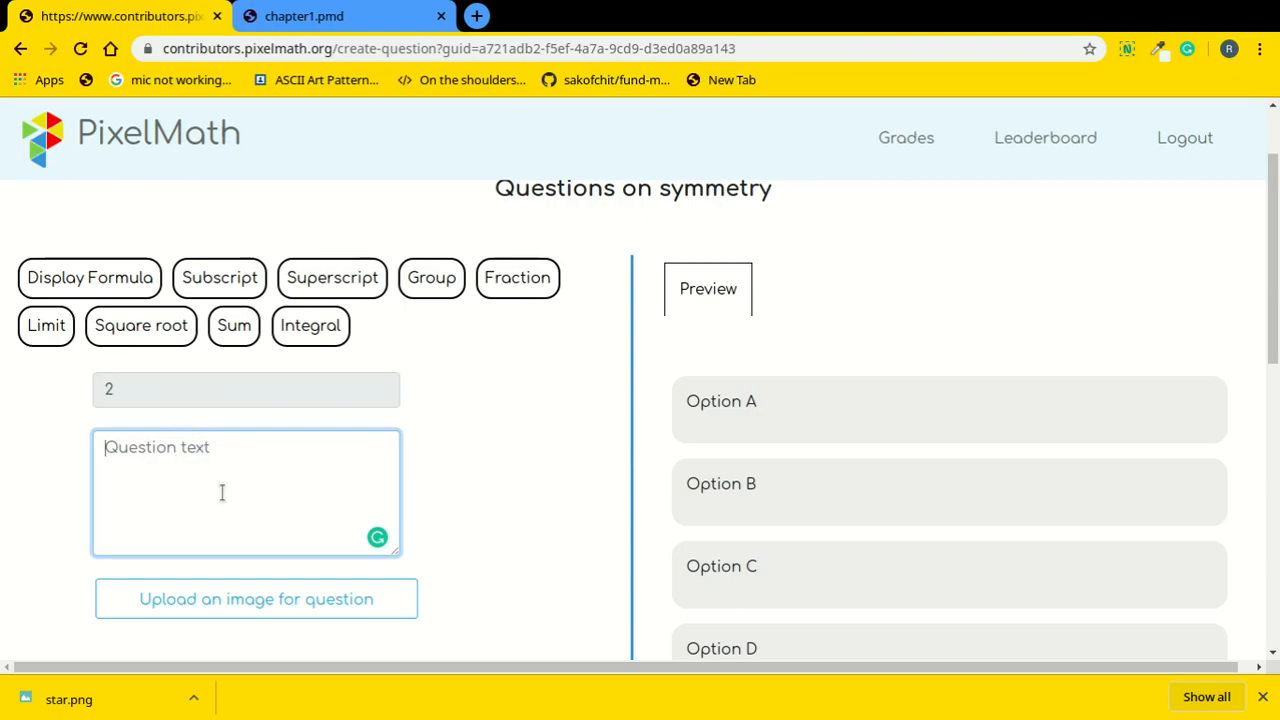
click(320, 279)
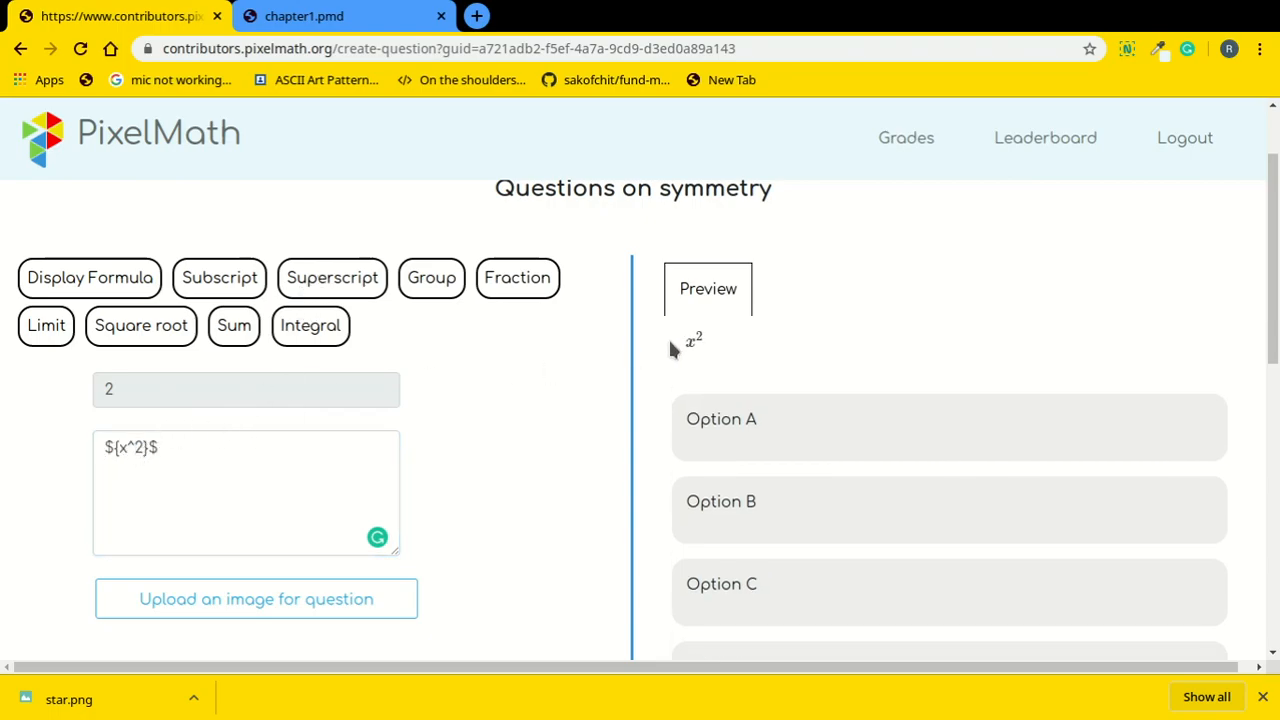
click(127, 448)
key(BackSpace)
text(2)
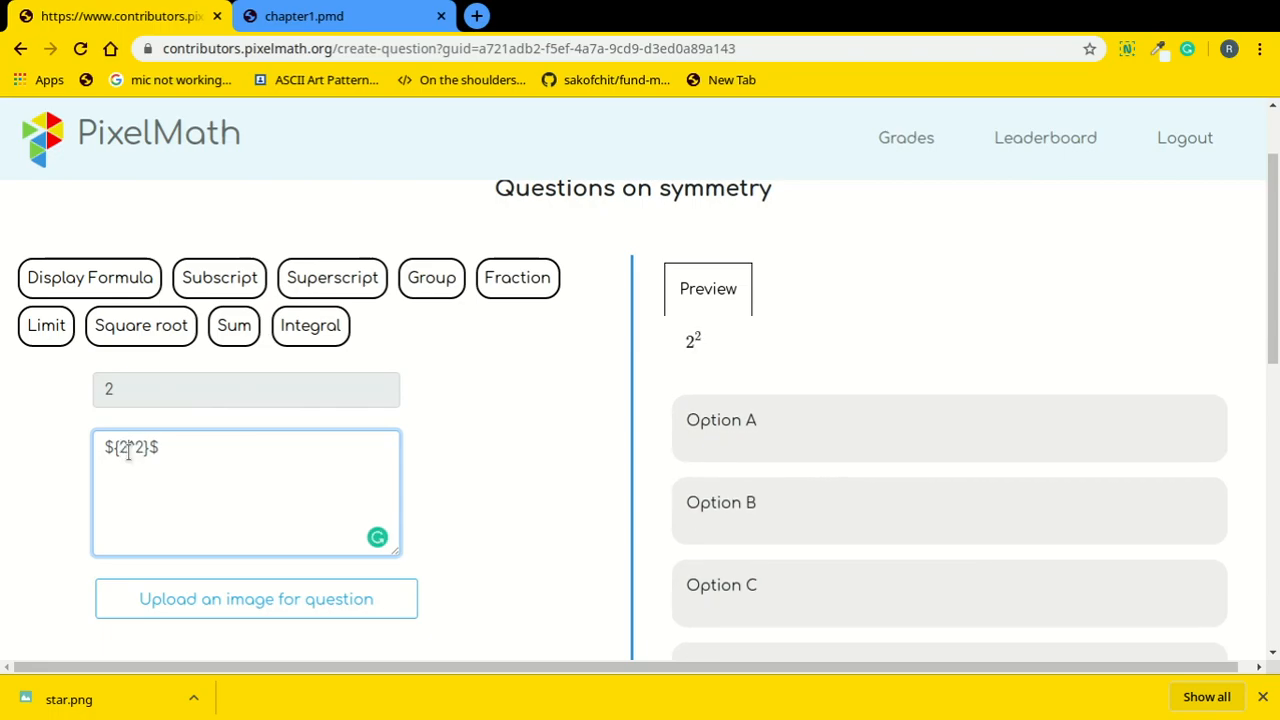
key(Right)
key(Right)
key(BackSpace)
Set the exponent to 3 and fill options A–D with 8, 16, 24 and 2.
text(3)
scroll(1010, 433, down, 2)
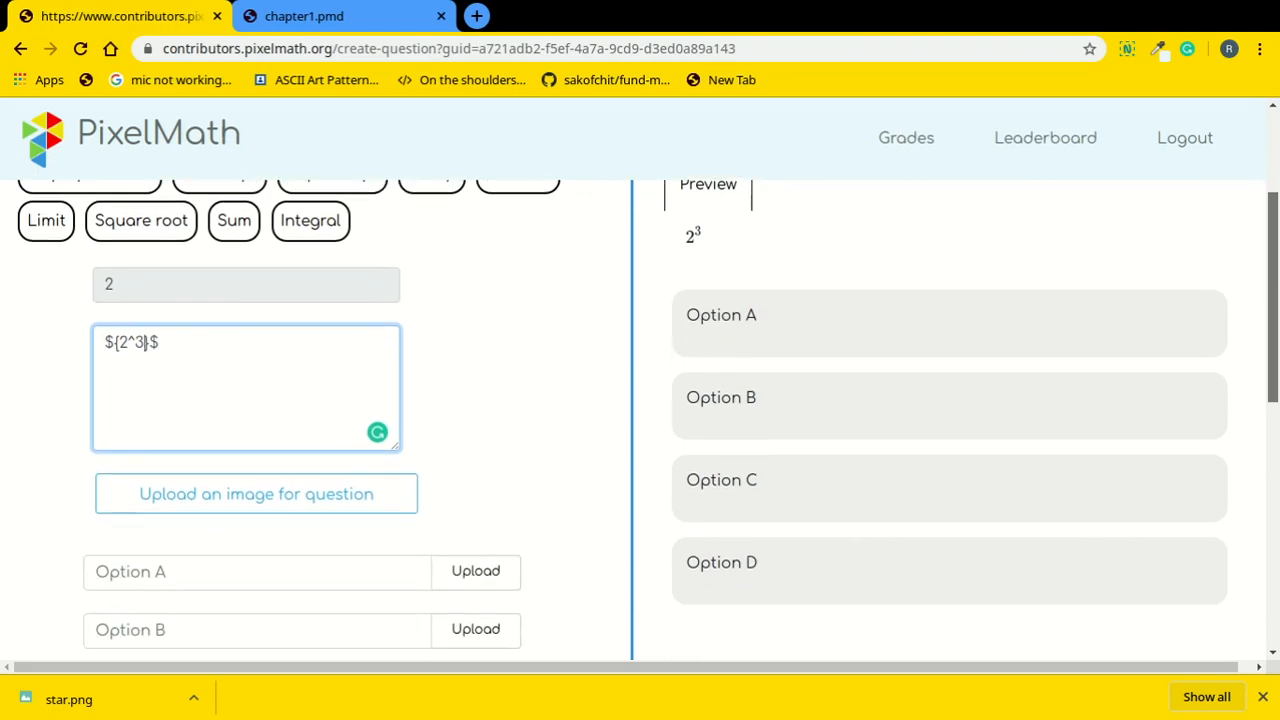
click(339, 512)
text(8)
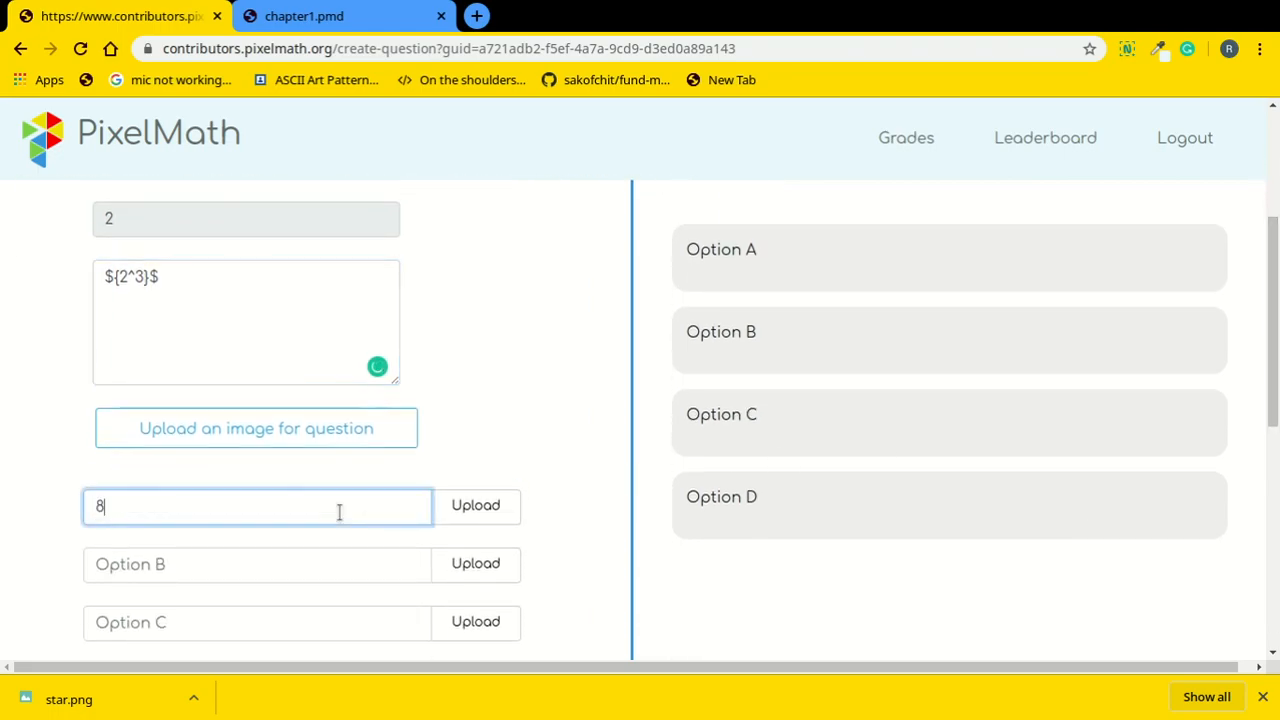
click(287, 570)
text(16)
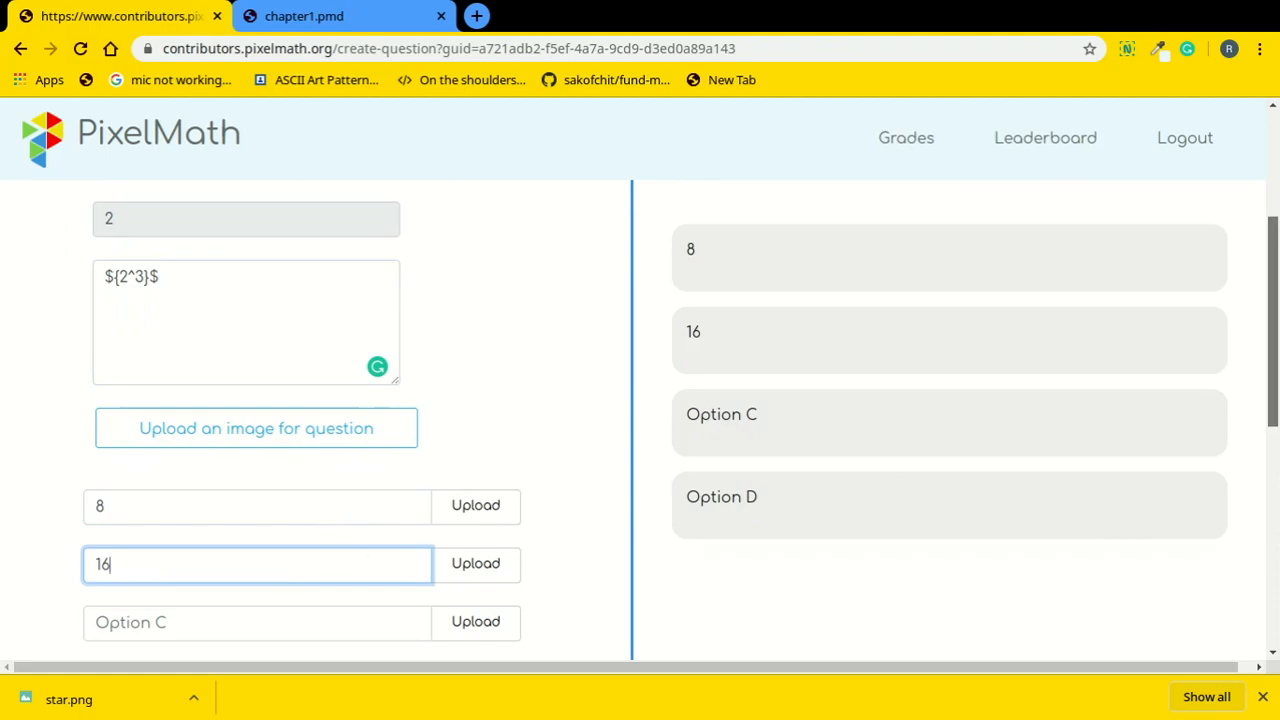
scroll(1130, 460, down, 2)
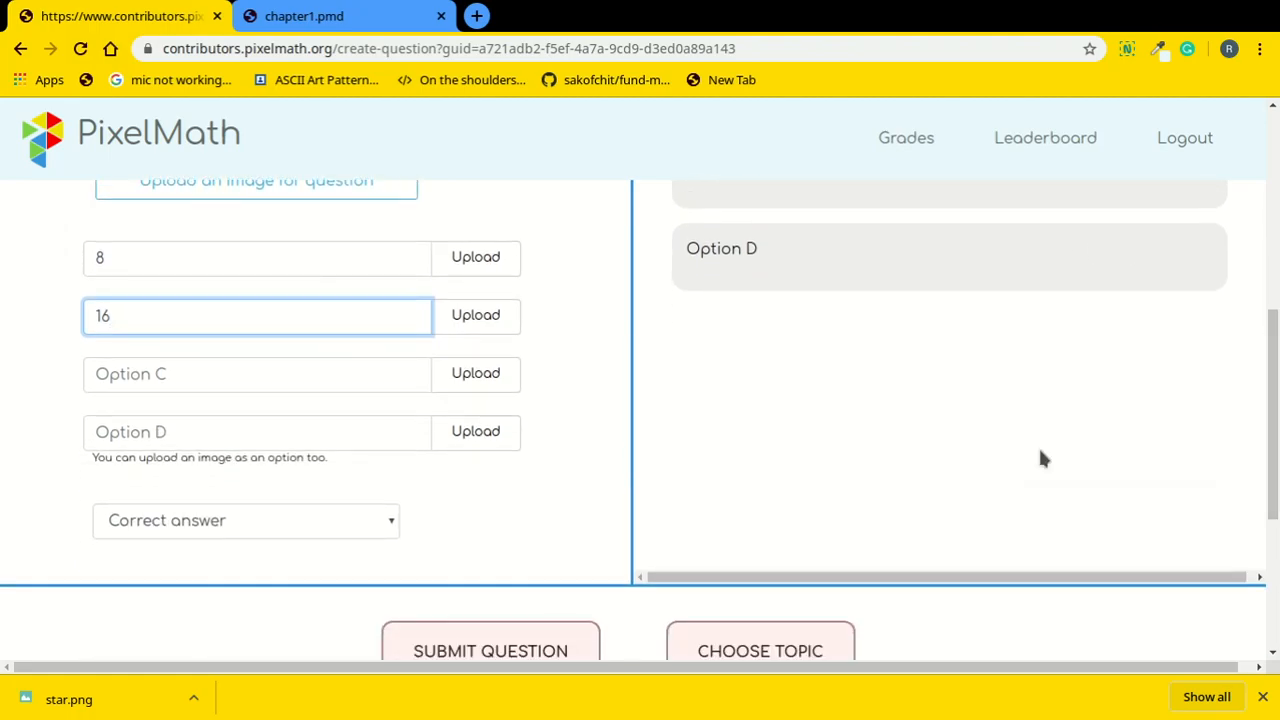
click(221, 387)
text(24)
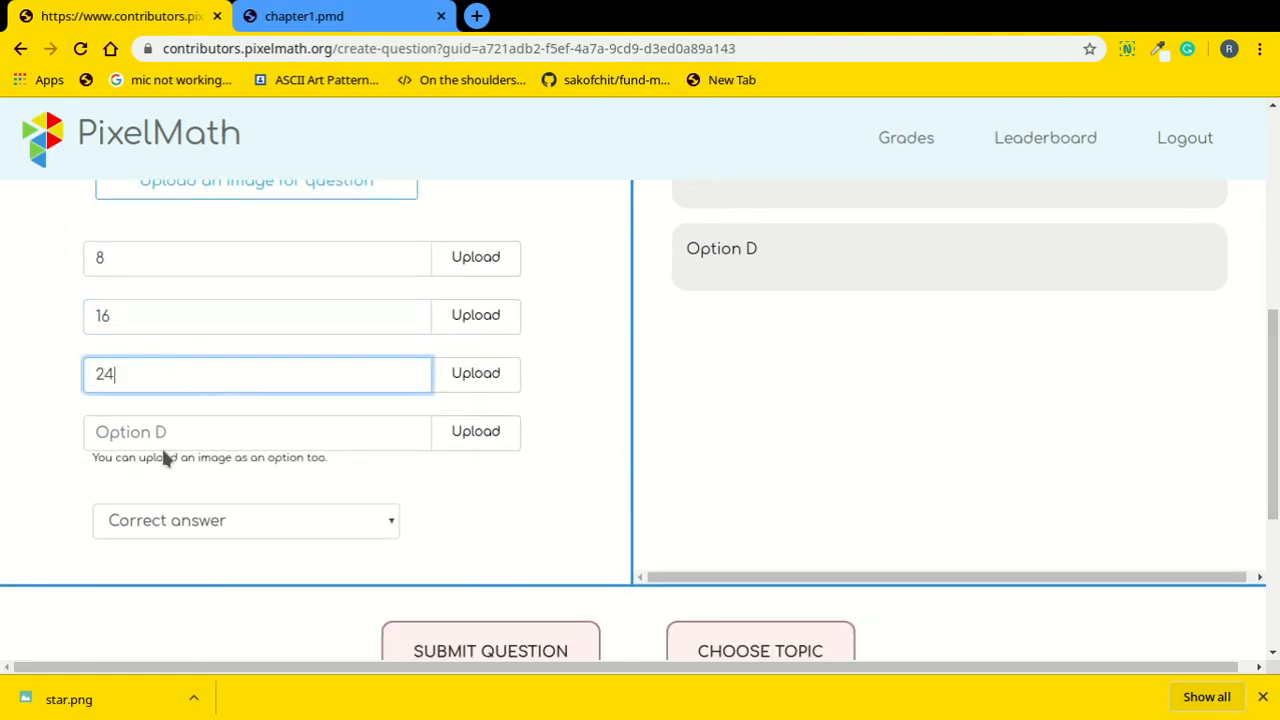
click(209, 421)
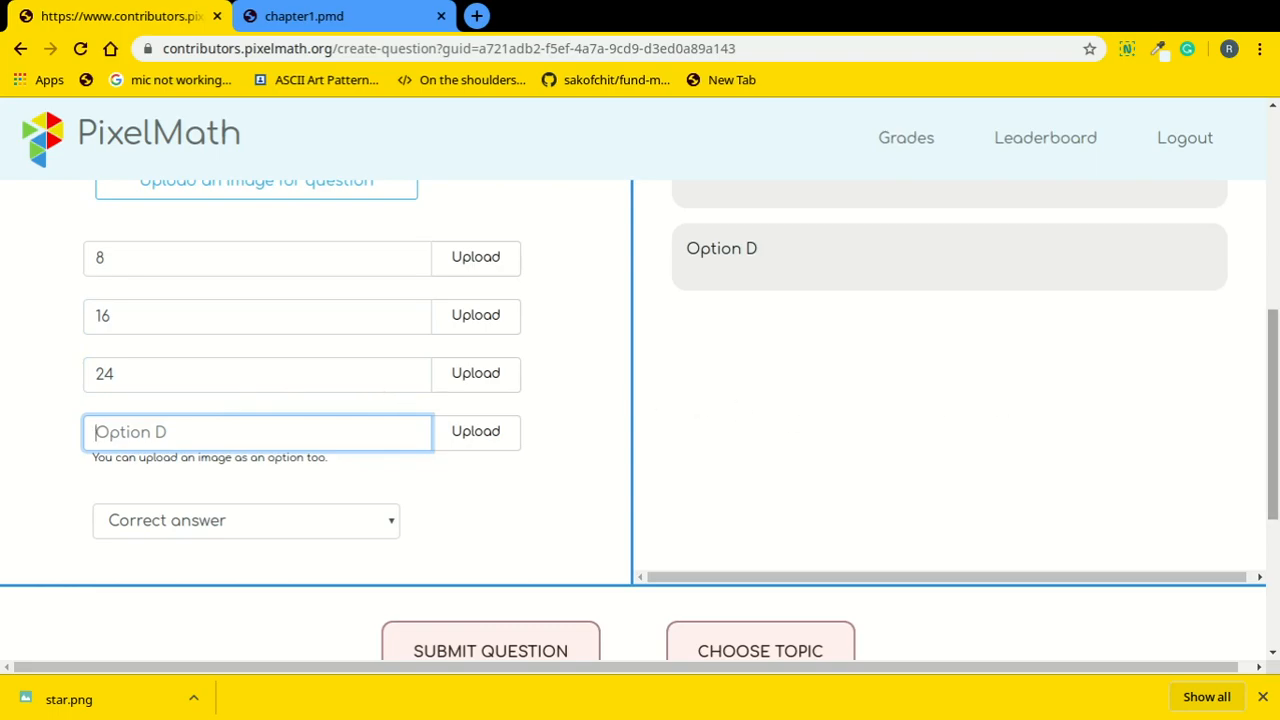
scroll(826, 462, down, 1)
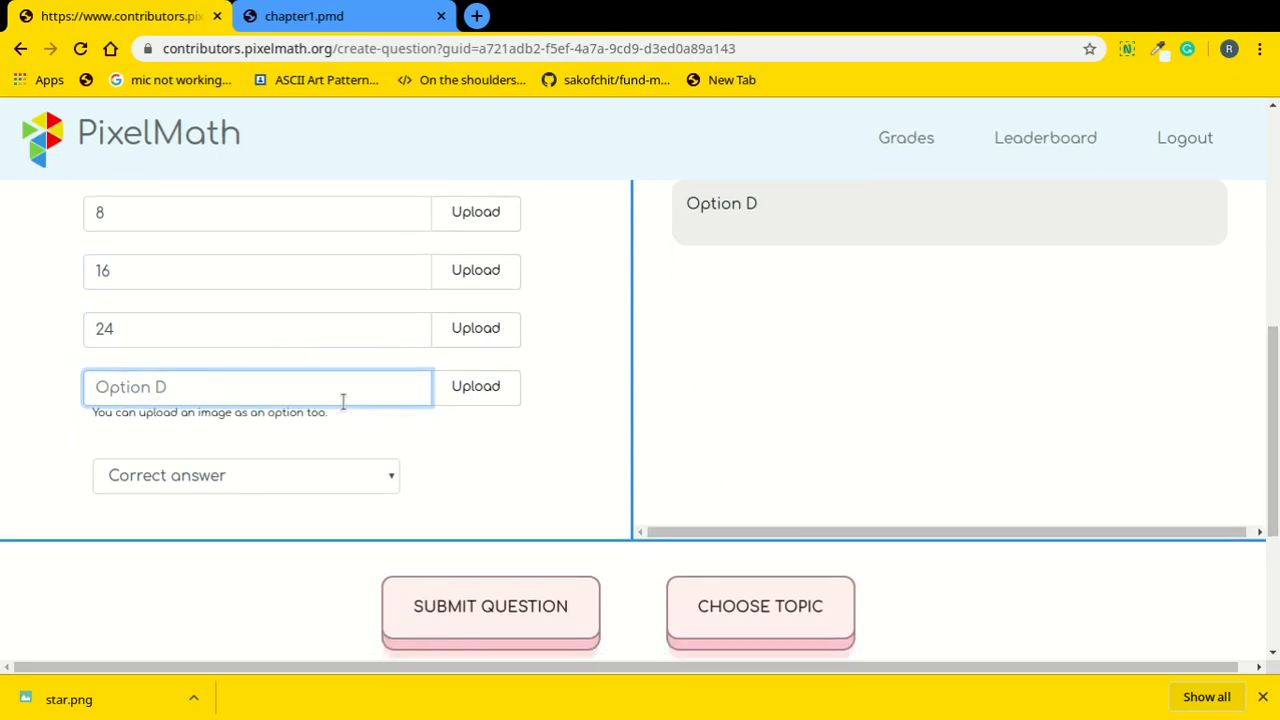
text(2)
Mark option A (8) as correct and submit the 2^3 question.
click(285, 480)
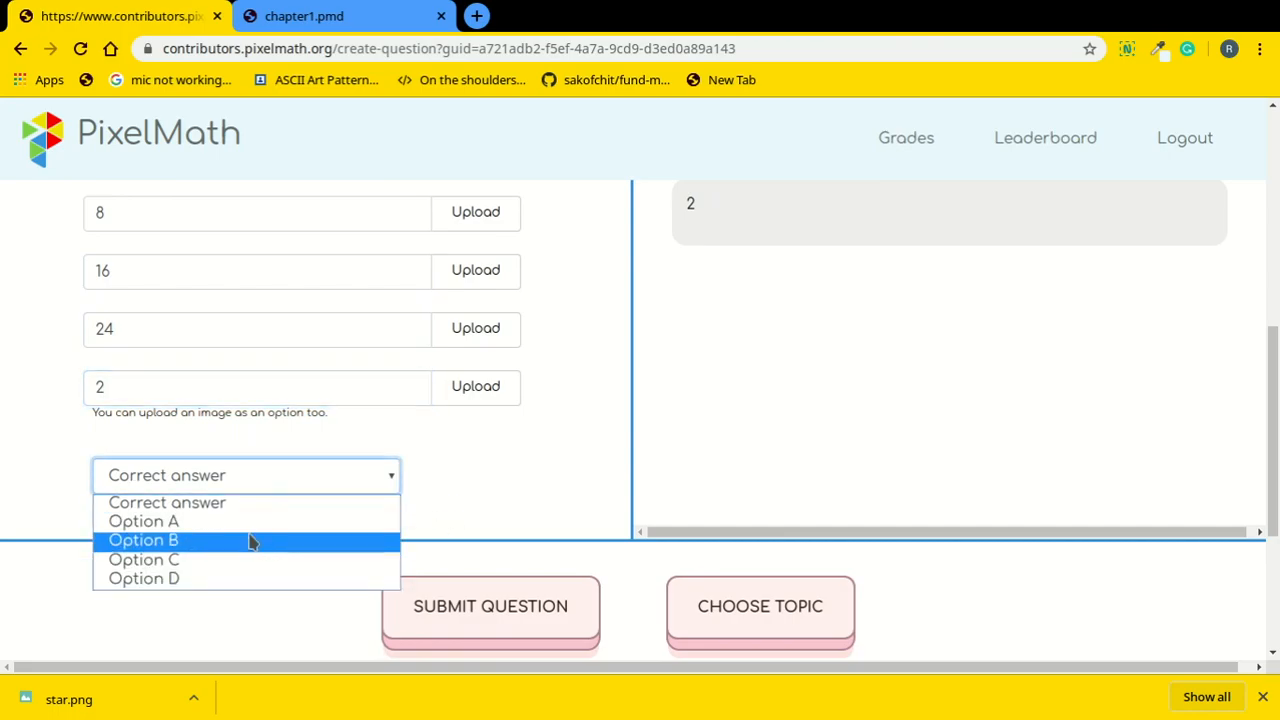
click(257, 523)
click(523, 603)
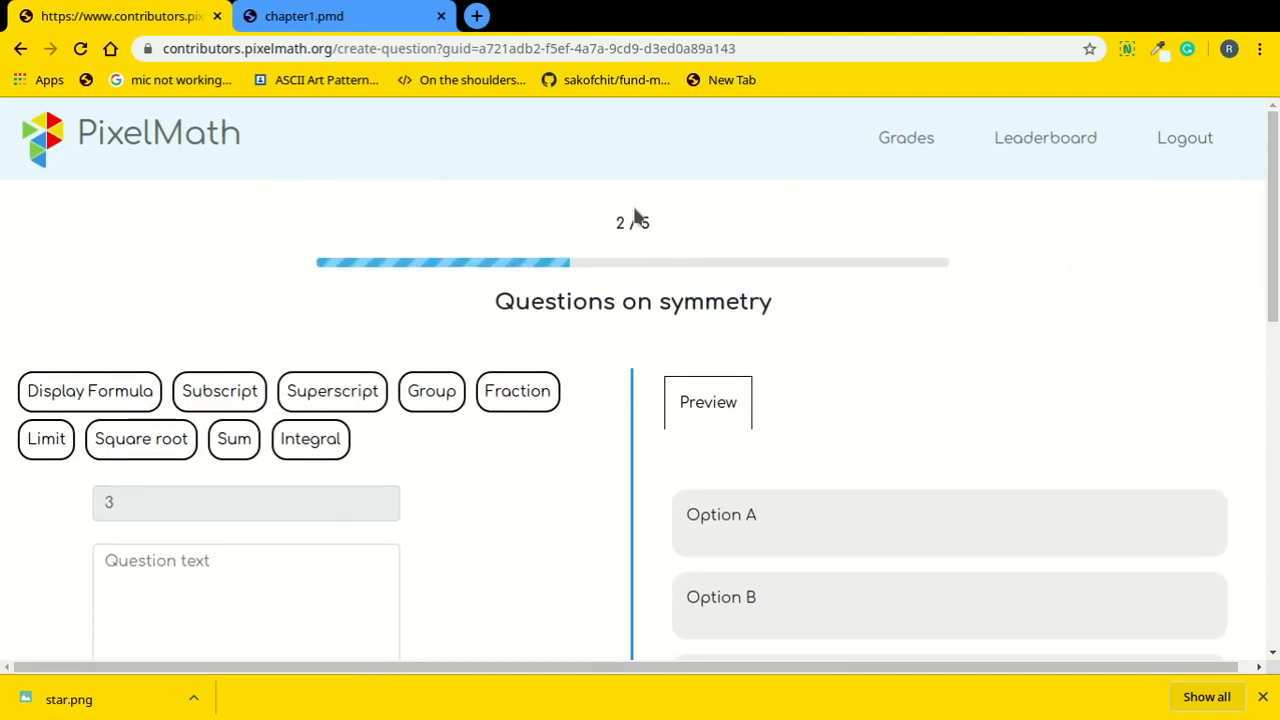
Go to the Grades page from the top navigation bar.
mouse_move(1275, 270)
mouse_down()
mouse_move(1275, 435)
mouse_move(1275, 268)
mouse_up()
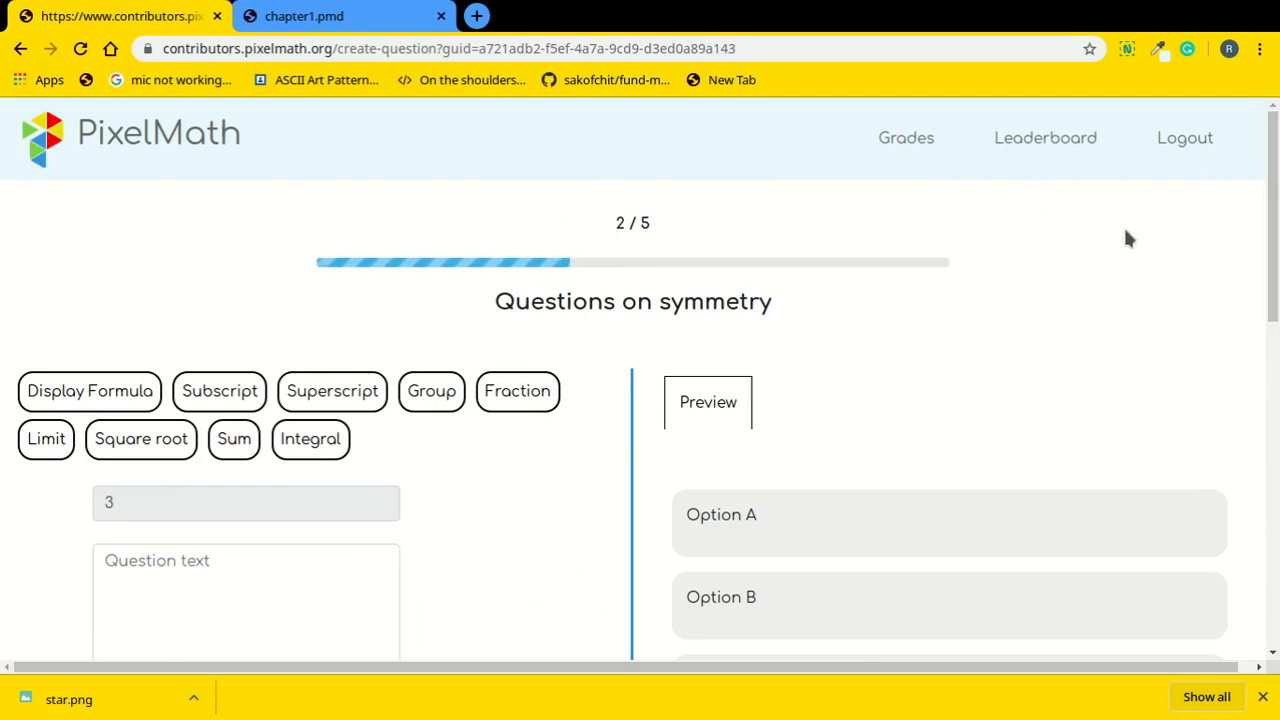
click(887, 146)
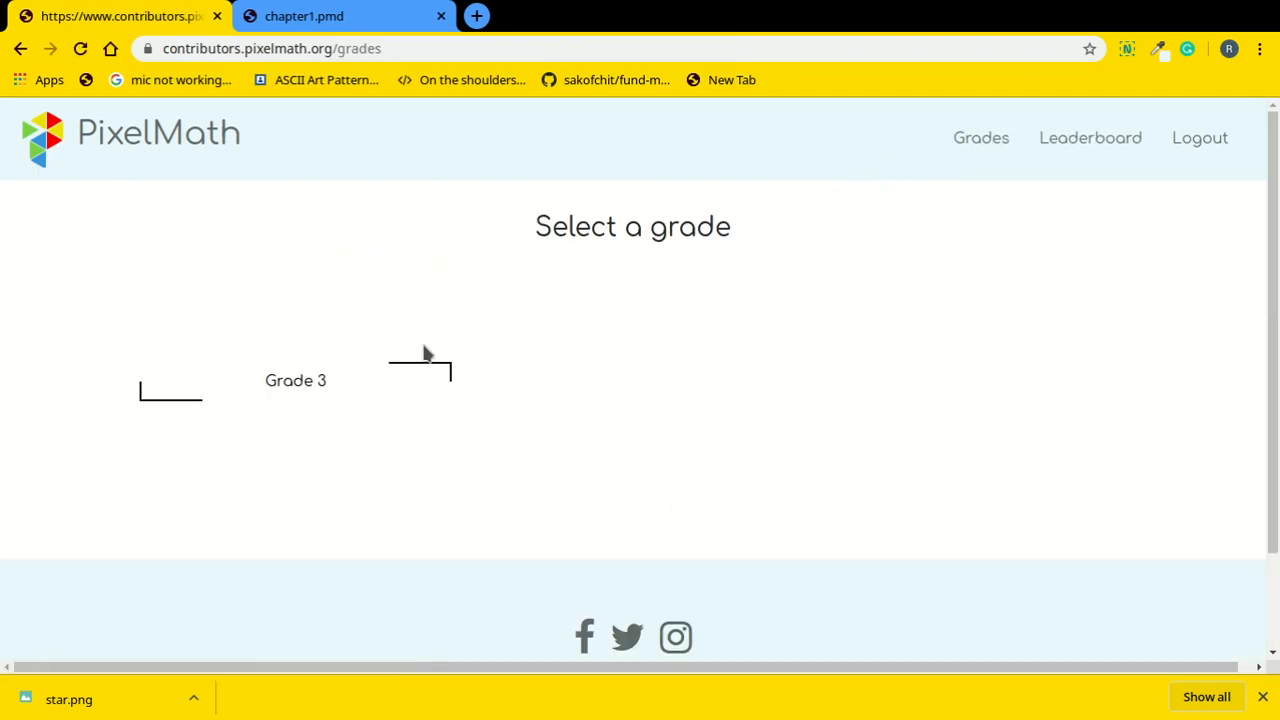
click(340, 388)
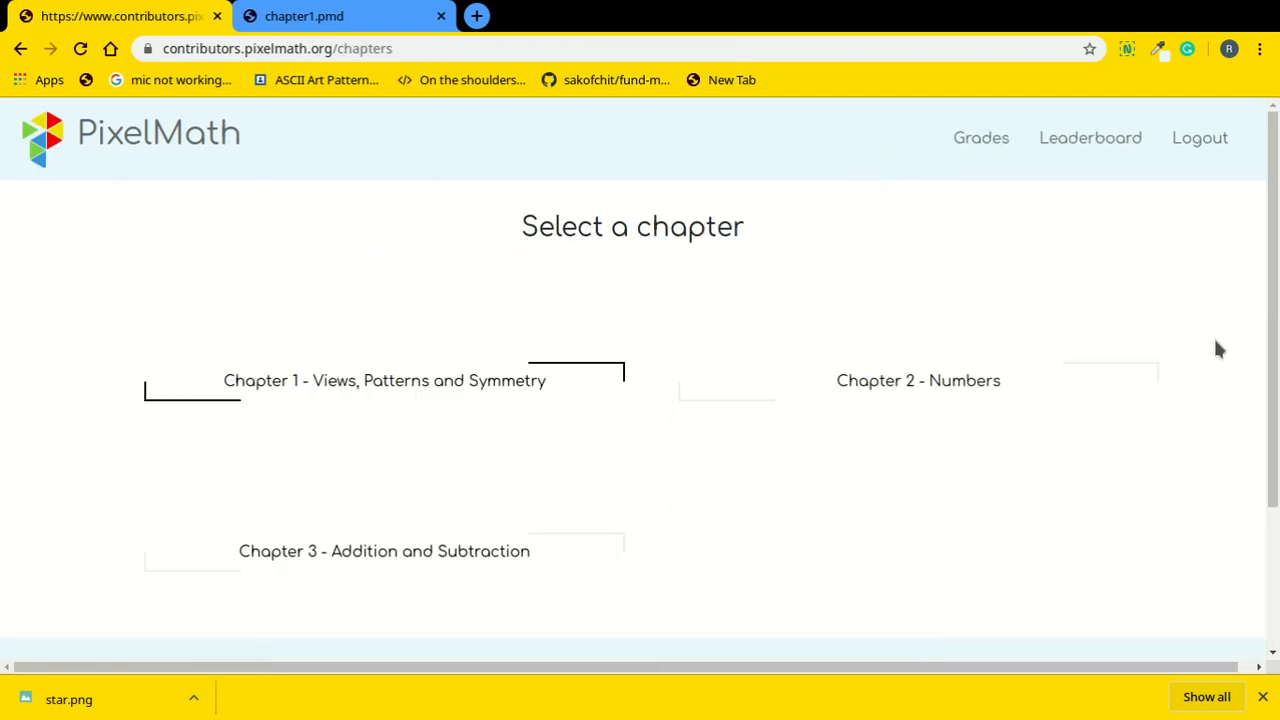
click(505, 382)
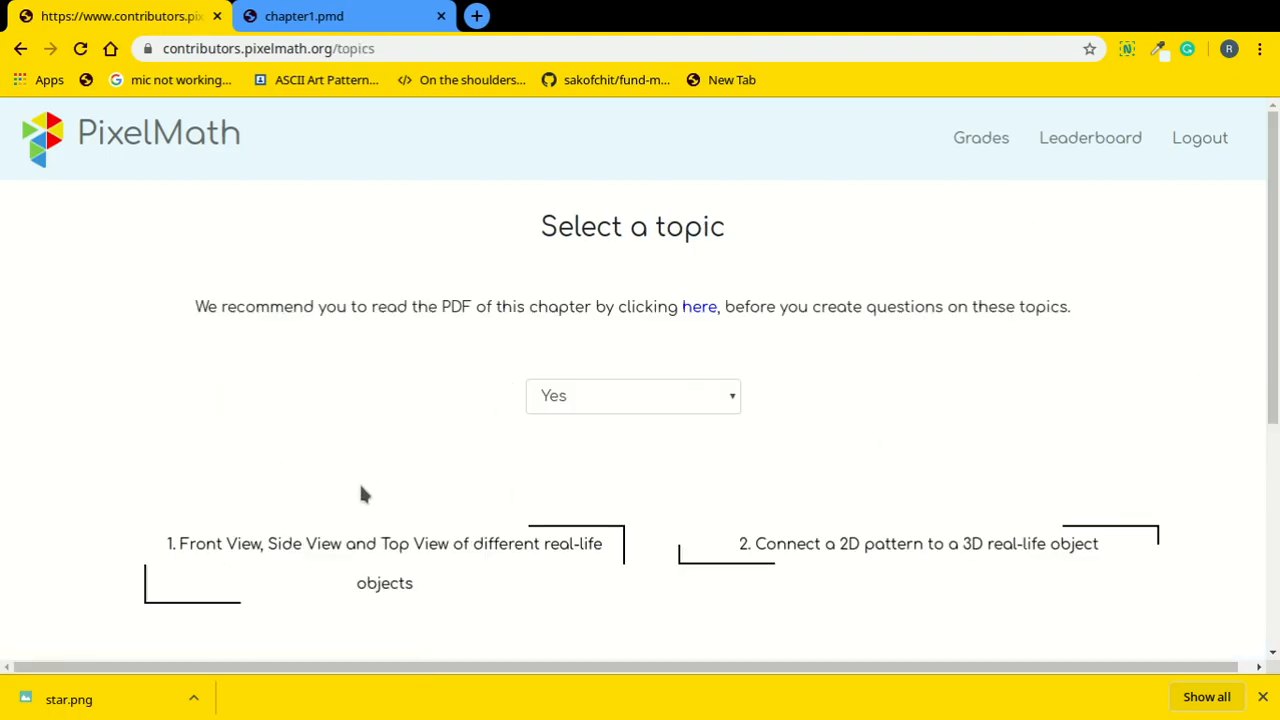
scroll(1098, 543, down, 3)
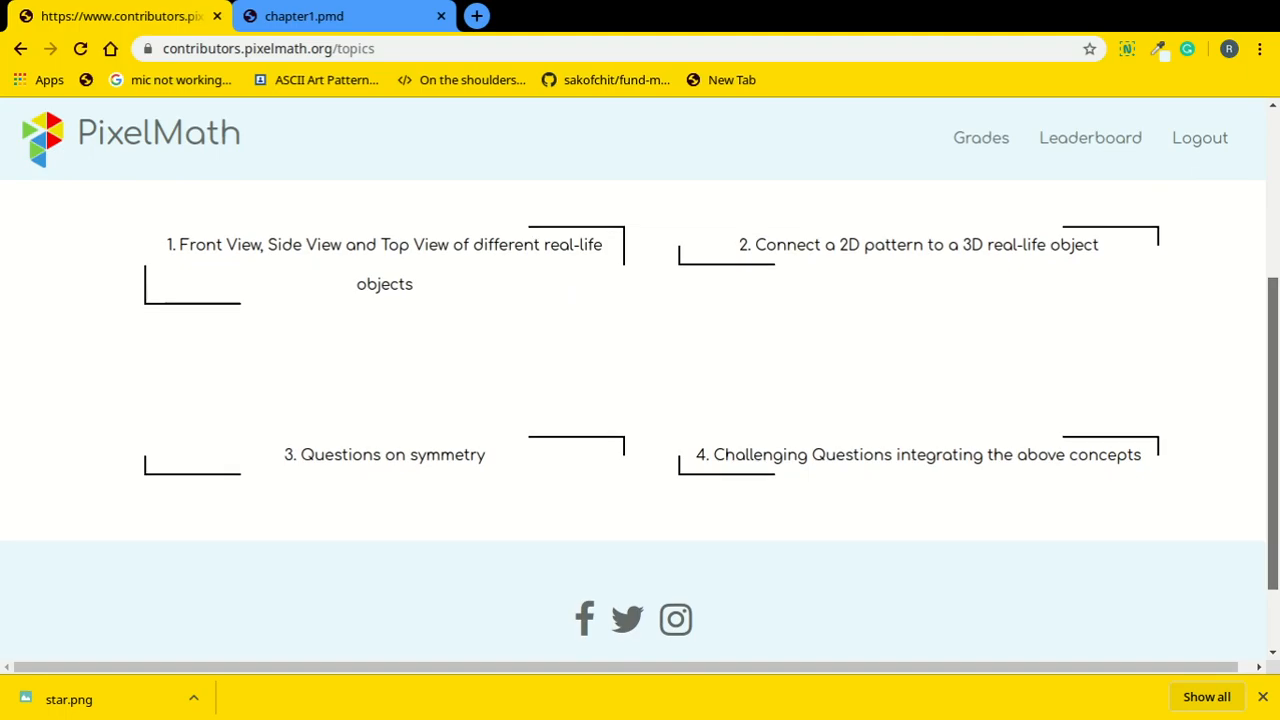
scroll(1276, 332, up, 2)
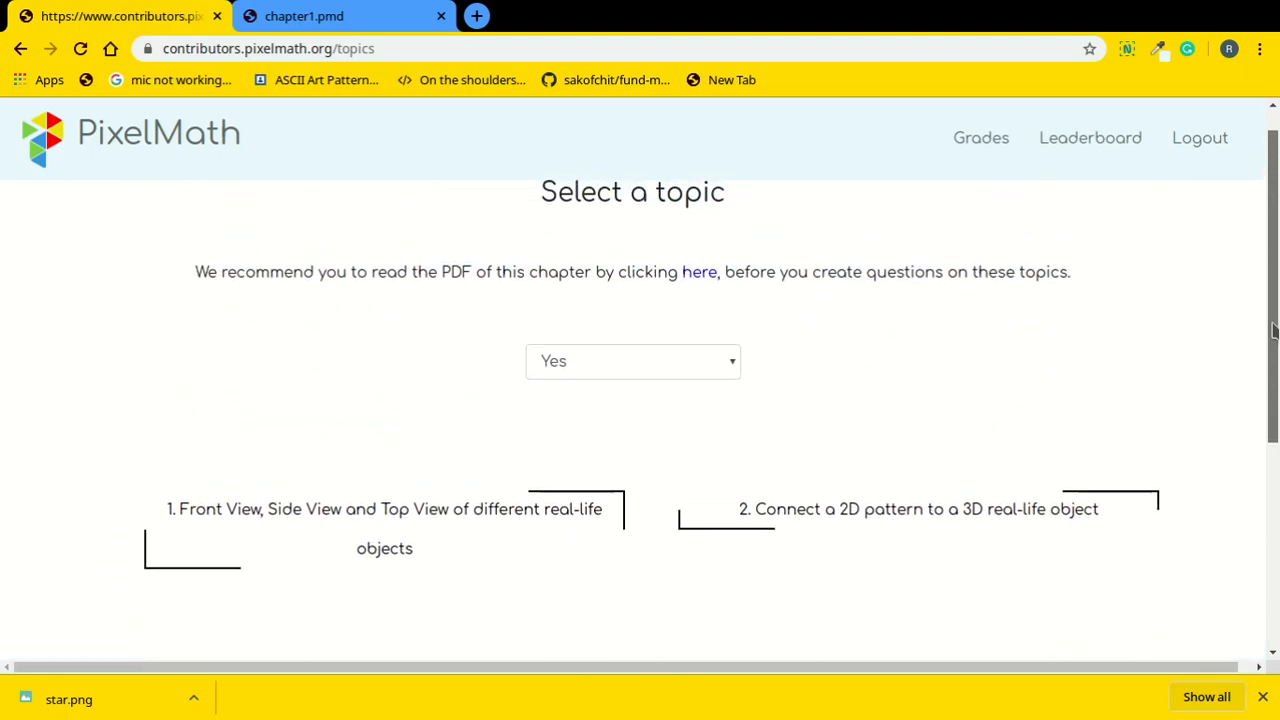
drag(1276, 332, 1270, 468)
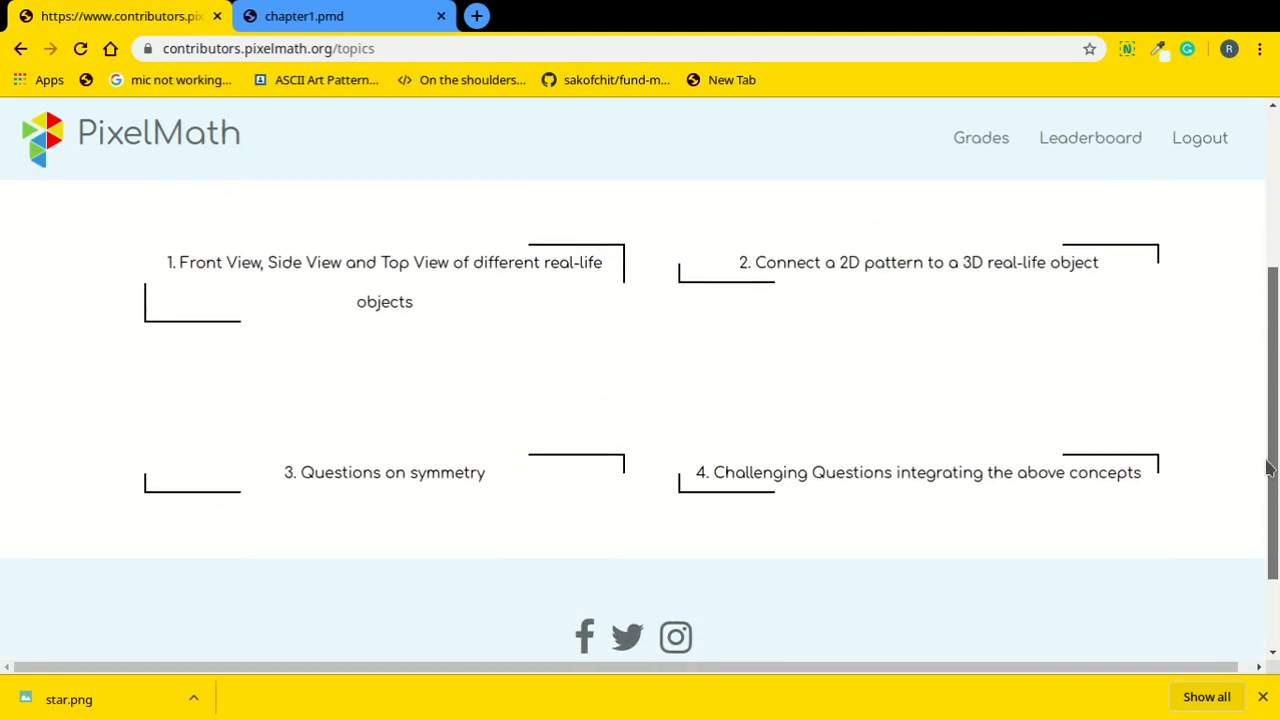
drag(1264, 458, 1250, 449)
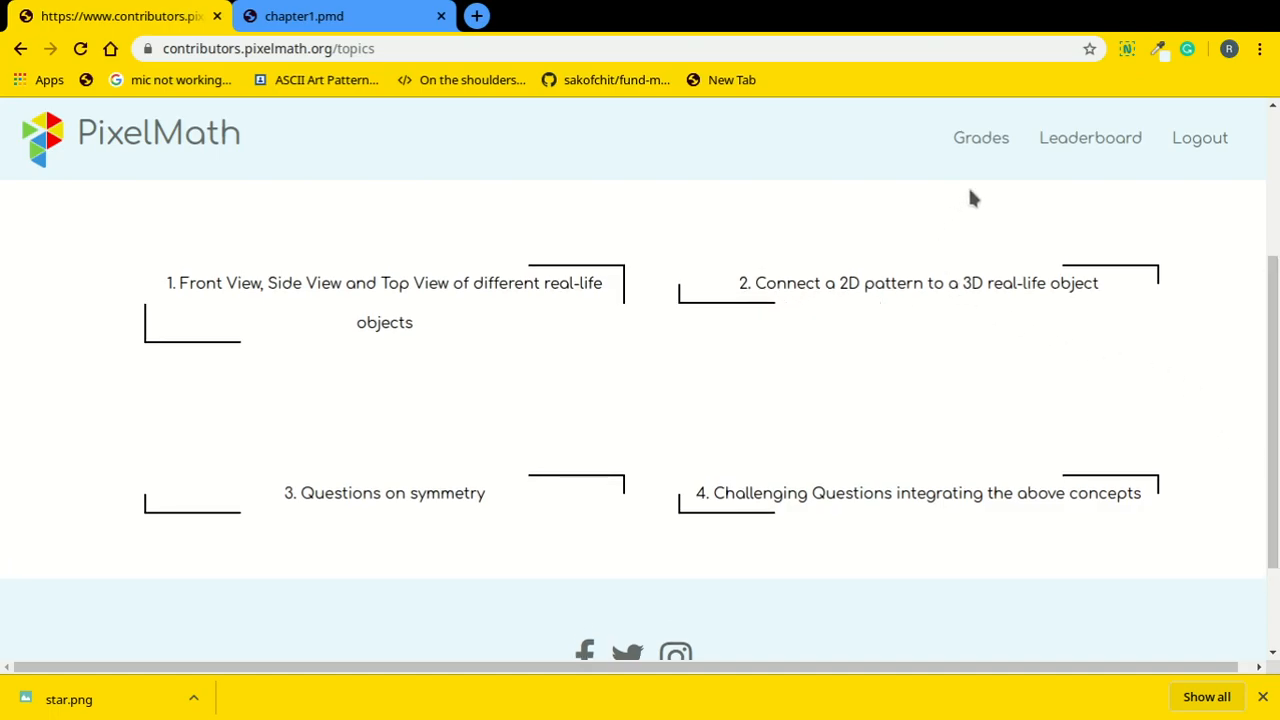
click(1085, 142)
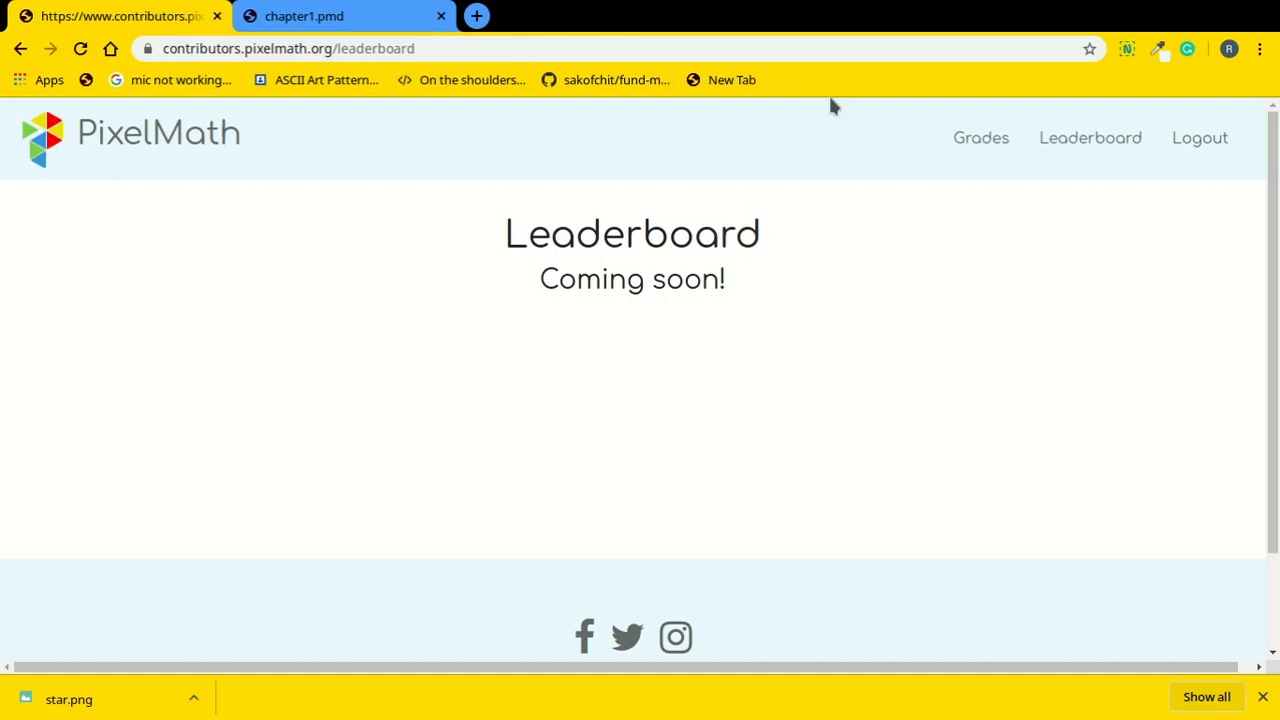
click(960, 141)
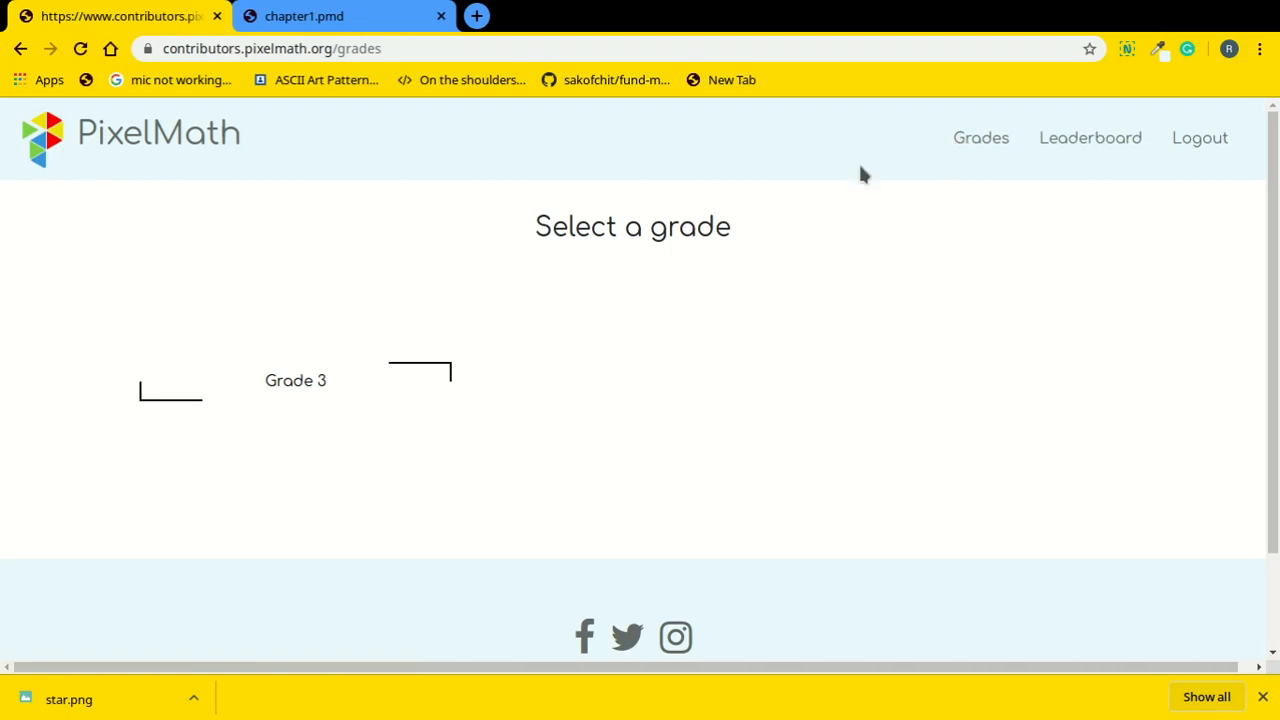
Go to Grade 3, then Chapter 1 - Views, Patterns and Symmetry, and scroll through its four topics.
click(177, 394)
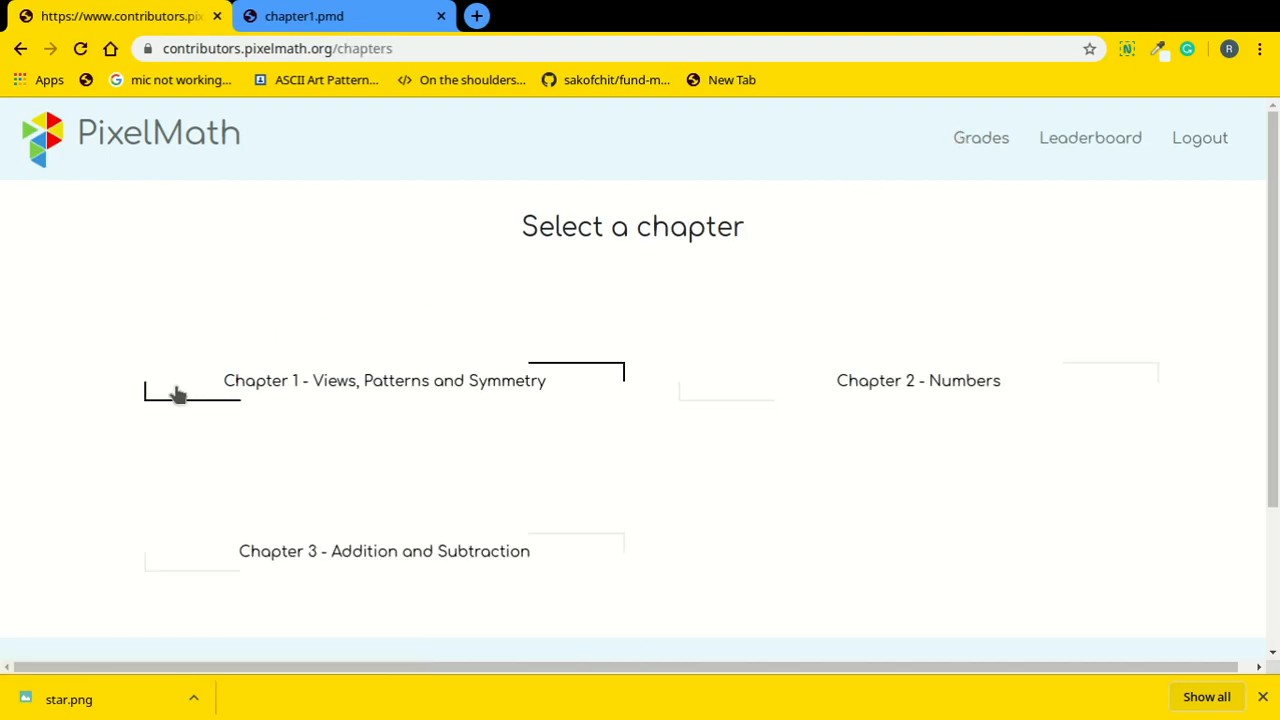
click(335, 397)
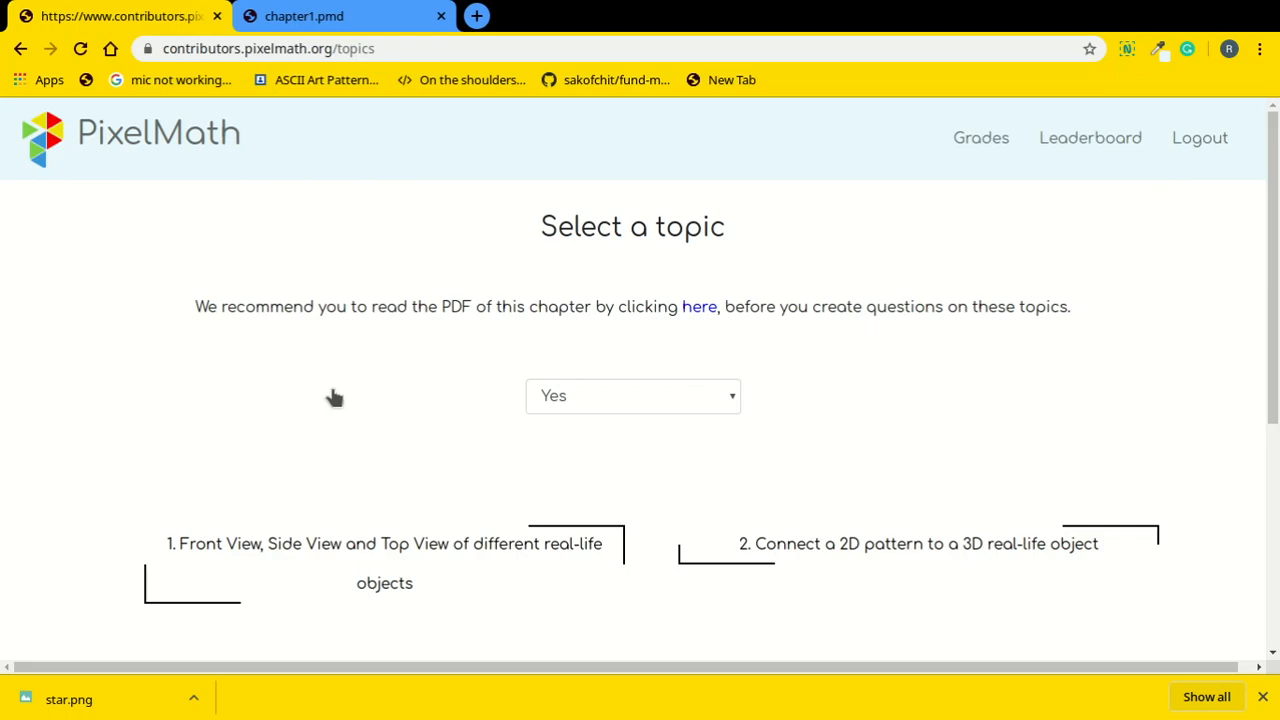
drag(1276, 269, 1276, 448)
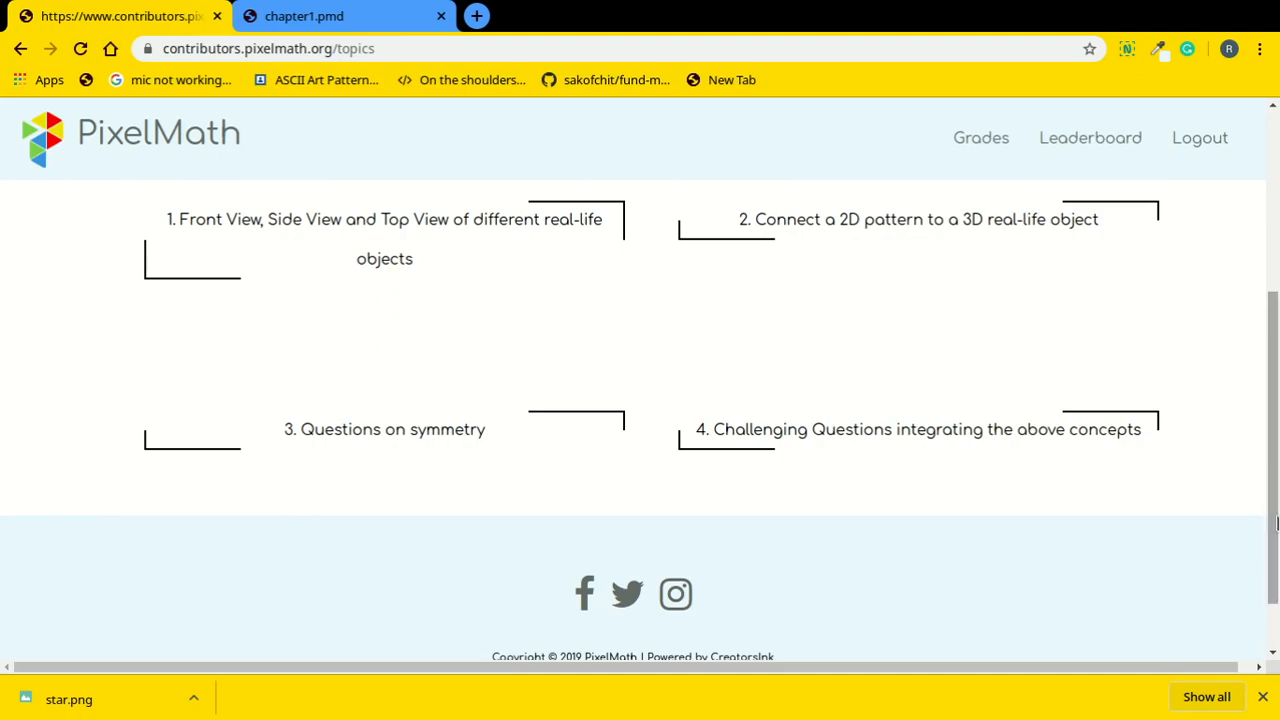
drag(1276, 522, 1276, 492)
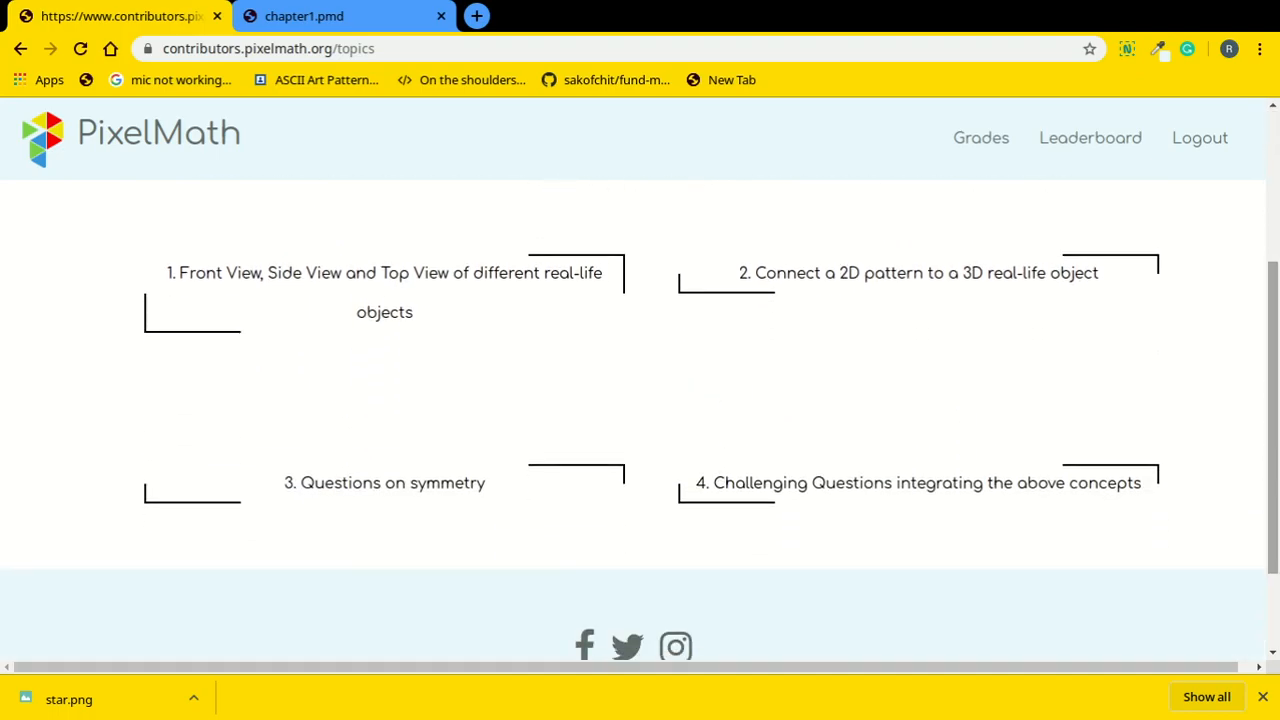